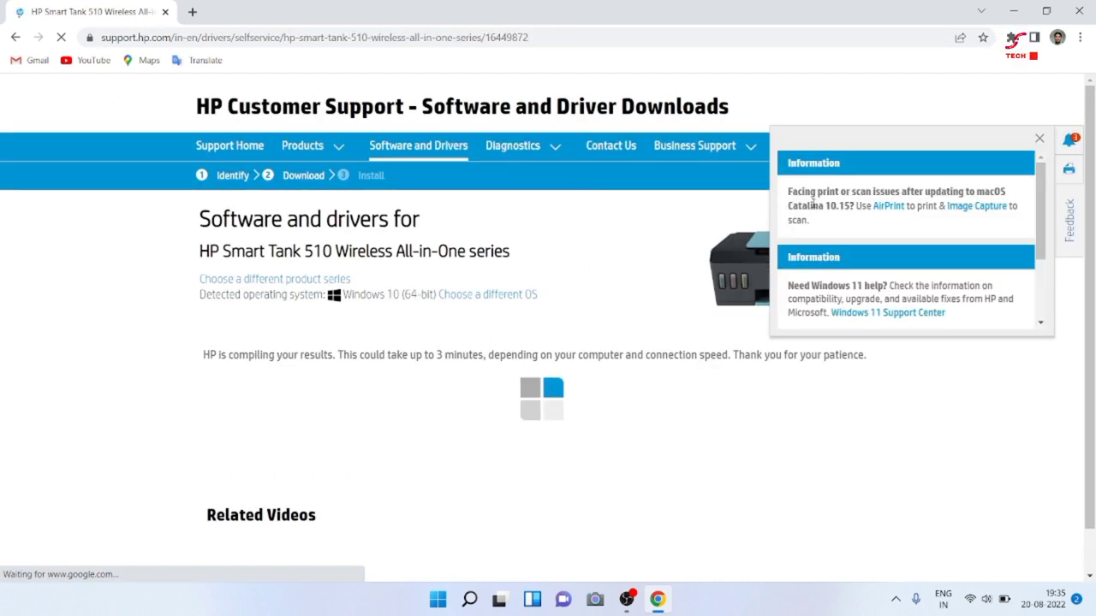
# Step: Dismiss the information notice and start downloading HP Easy Start Printer Setup Software – Offline Use Only for the HP Smart Tank 510
pyautogui.click(1039, 139)
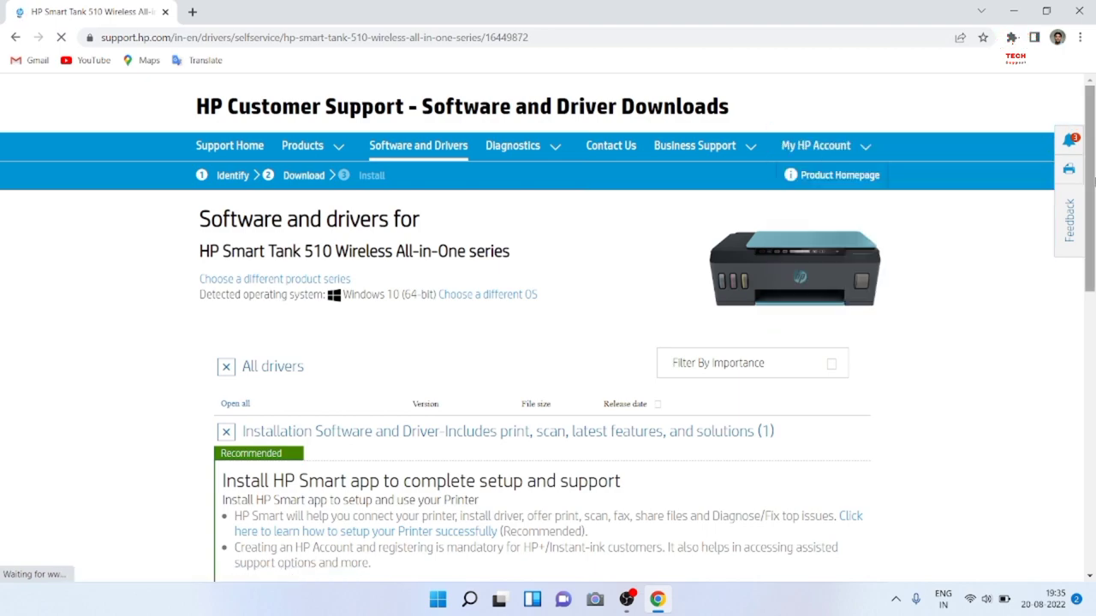
pyautogui.moveTo(1089, 190); pyautogui.dragTo(1093, 352)
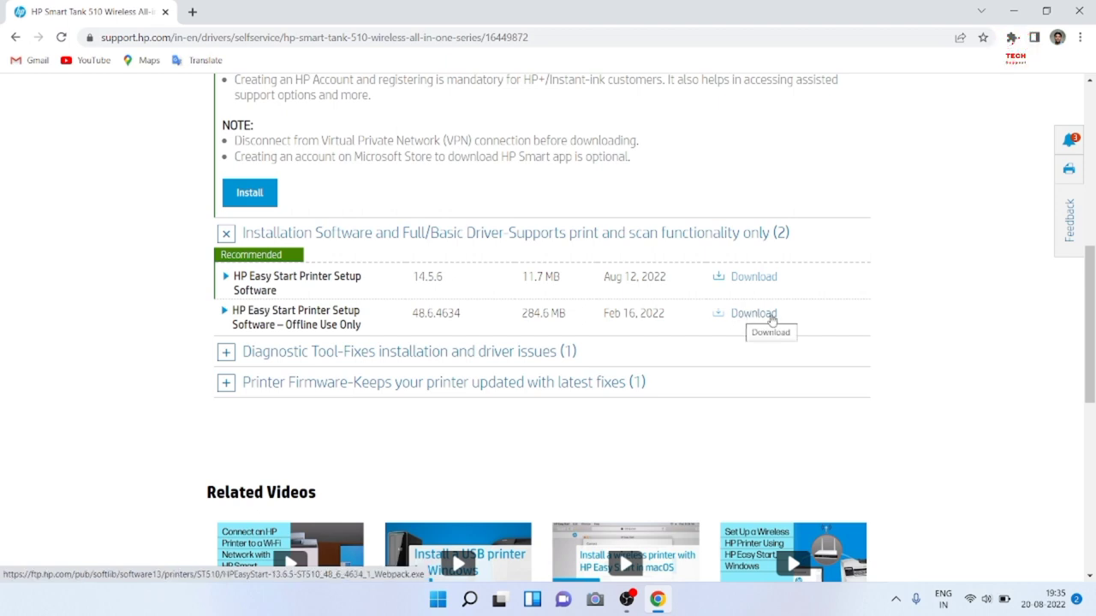
pyautogui.click(738, 318)
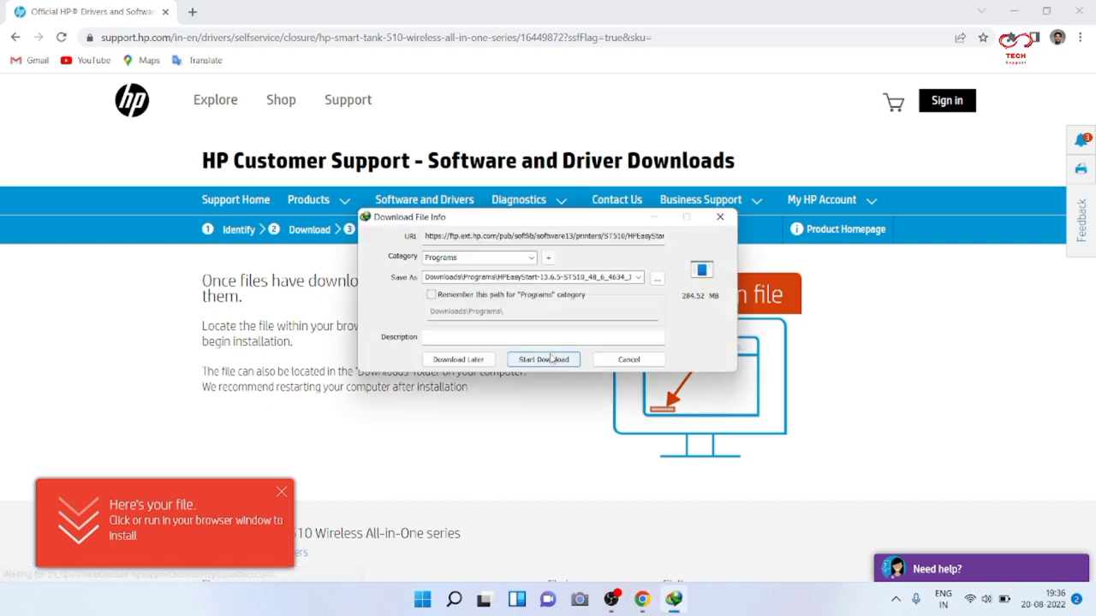
pyautogui.click(545, 359)
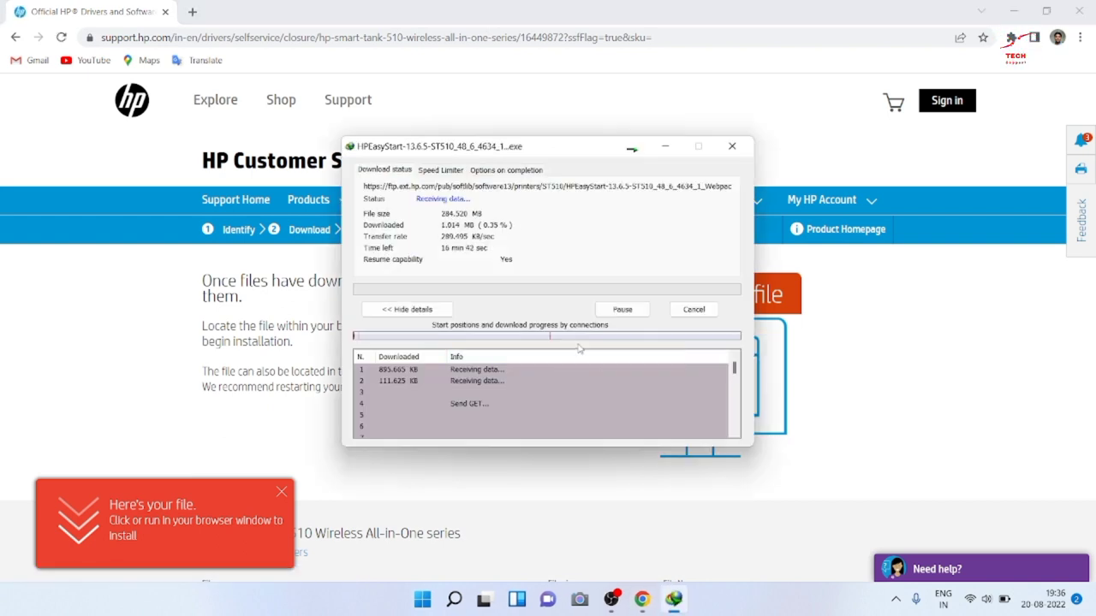
# Step: Hide the connection details in the download window, move it aside and minimize the browser
pyautogui.click(424, 311)
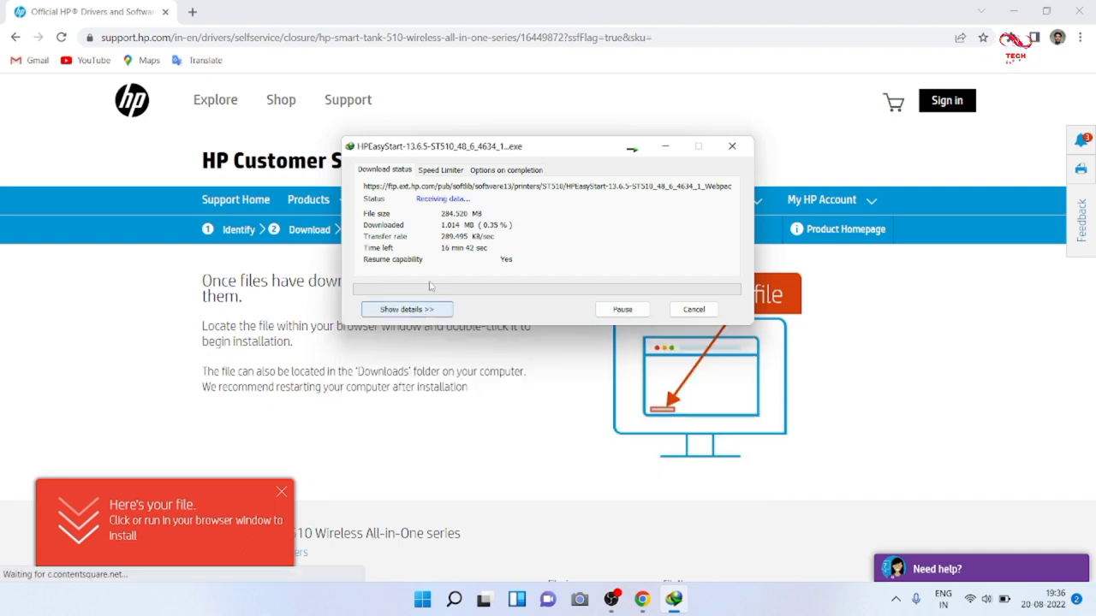
pyautogui.moveTo(546, 147); pyautogui.dragTo(500, 145)
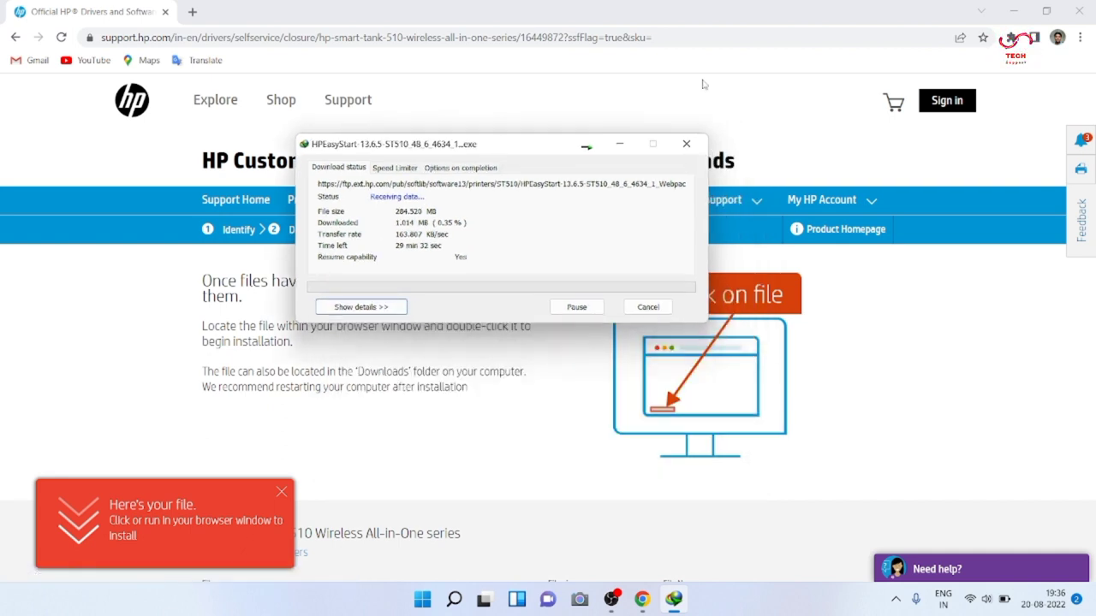
pyautogui.click(1015, 10)
pyautogui.rightClick(863, 132)
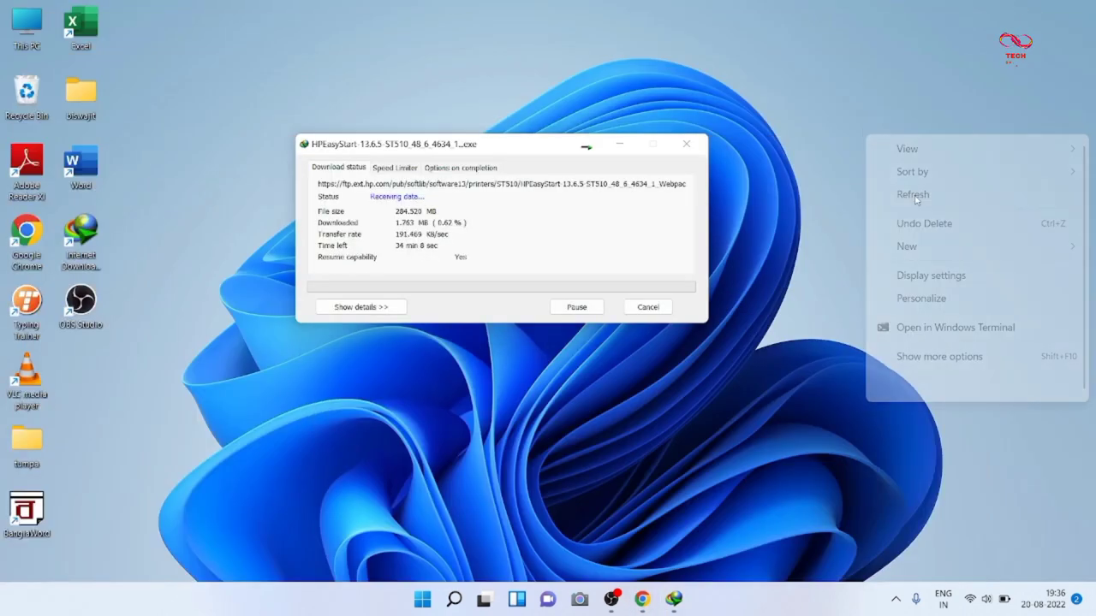
pyautogui.click(915, 196)
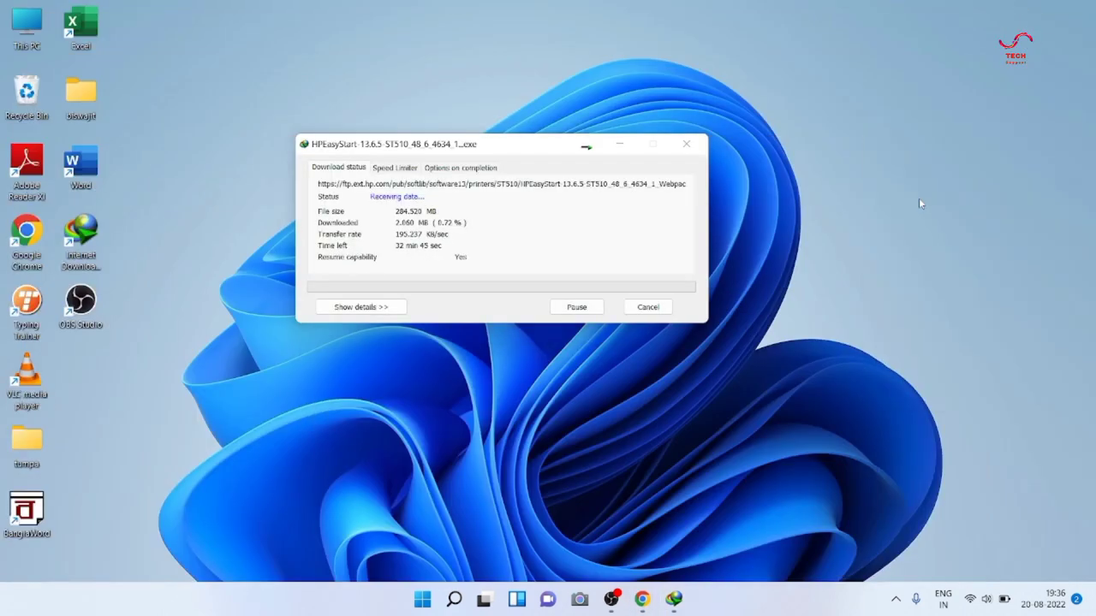
pyautogui.rightClick(919, 198)
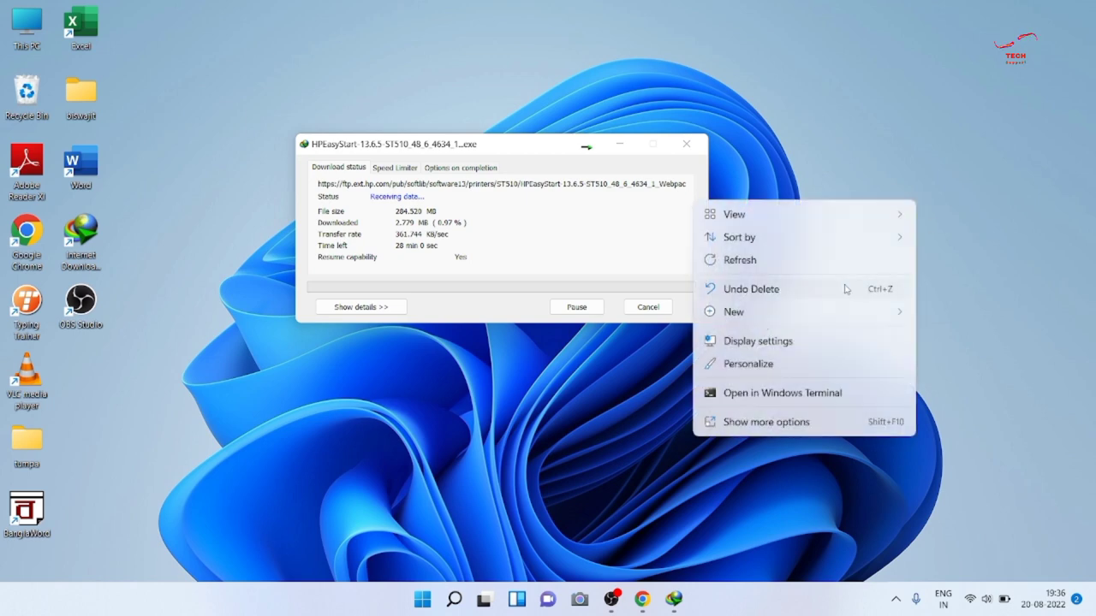
pyautogui.click(812, 262)
pyautogui.rightClick(814, 266)
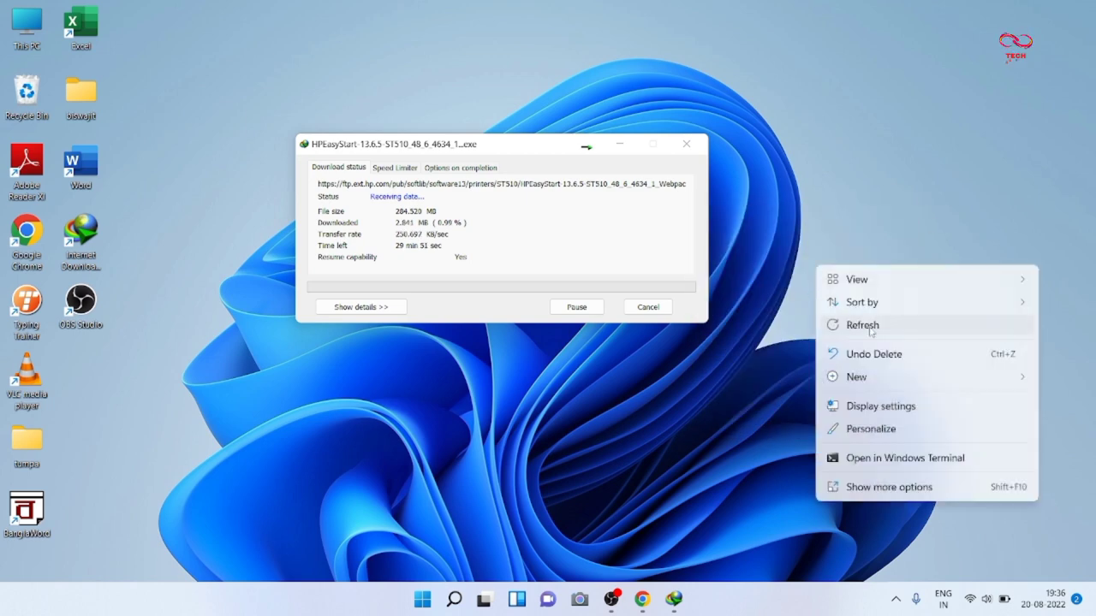
pyautogui.click(866, 325)
pyautogui.click(539, 250)
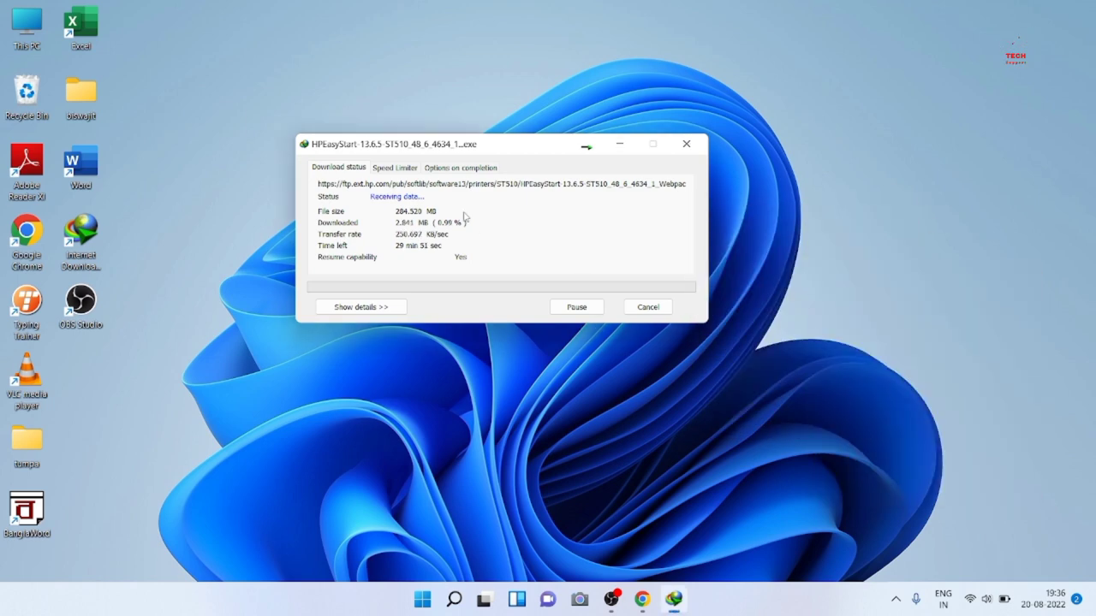
pyautogui.click(452, 169)
pyautogui.click(332, 168)
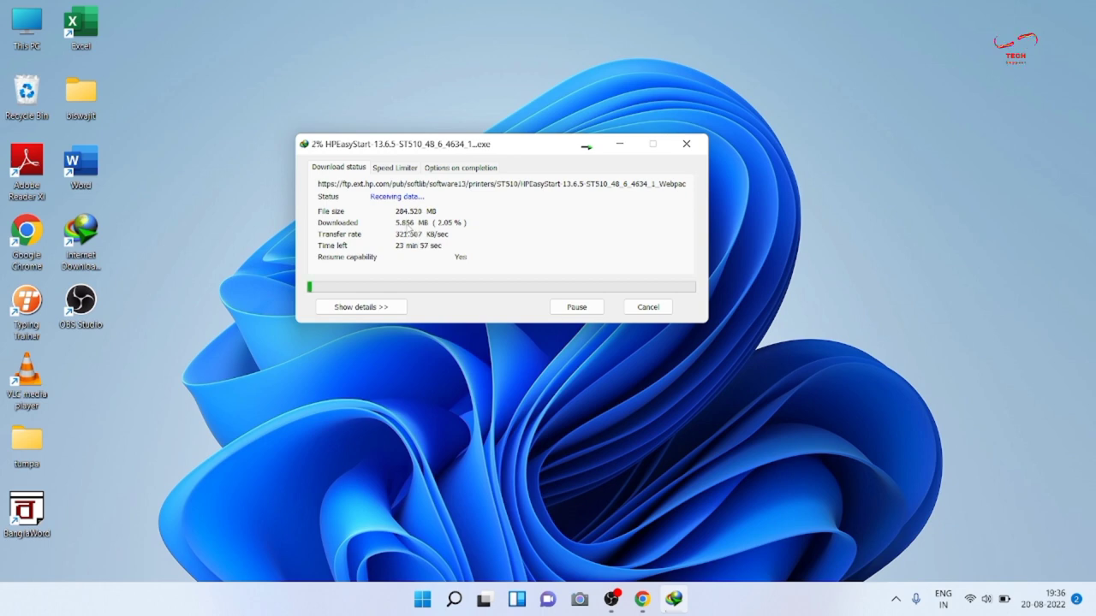
pyautogui.moveTo(511, 145); pyautogui.dragTo(567, 159)
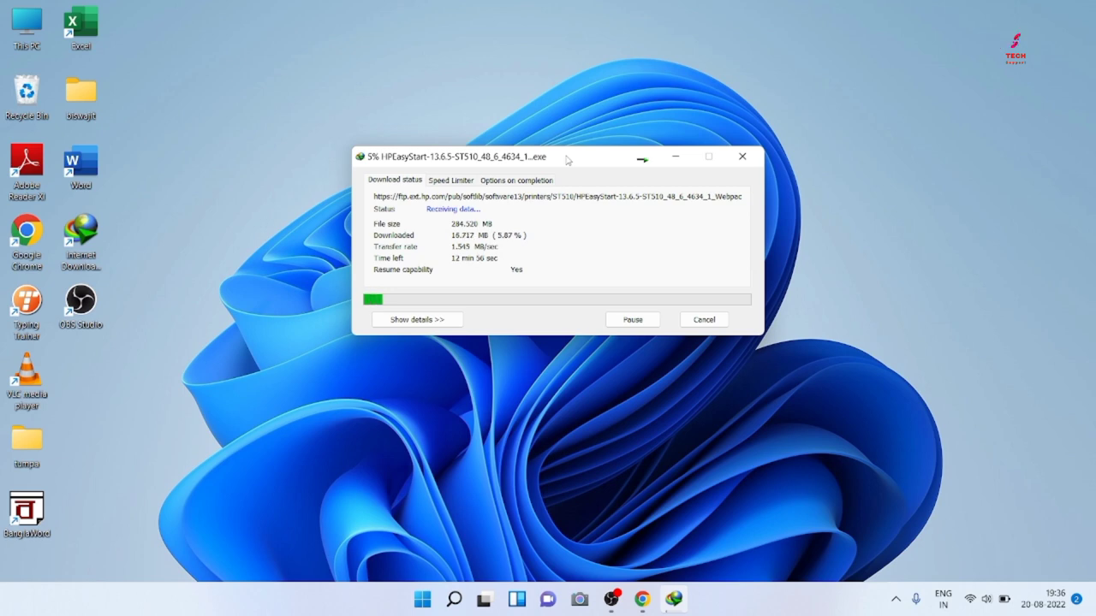
pyautogui.rightClick(535, 39)
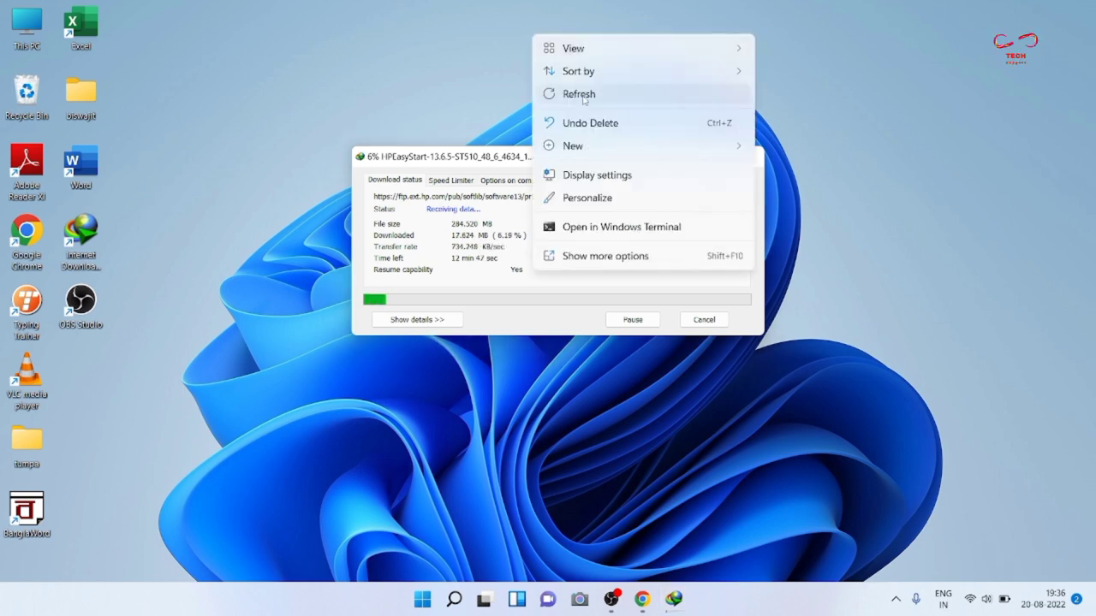
pyautogui.click(655, 94)
pyautogui.rightClick(890, 95)
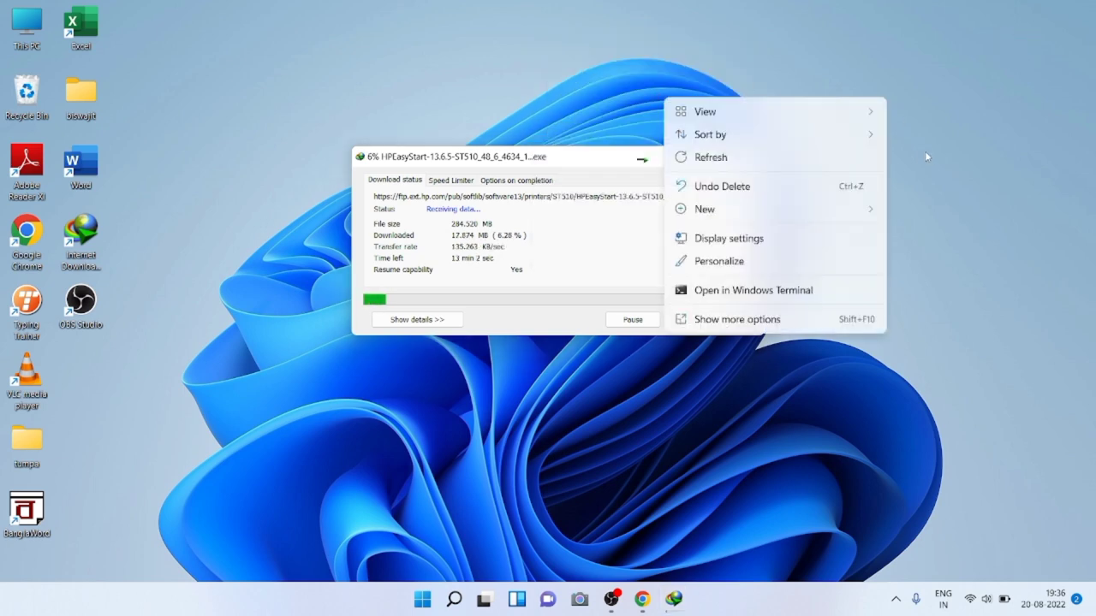
pyautogui.click(817, 156)
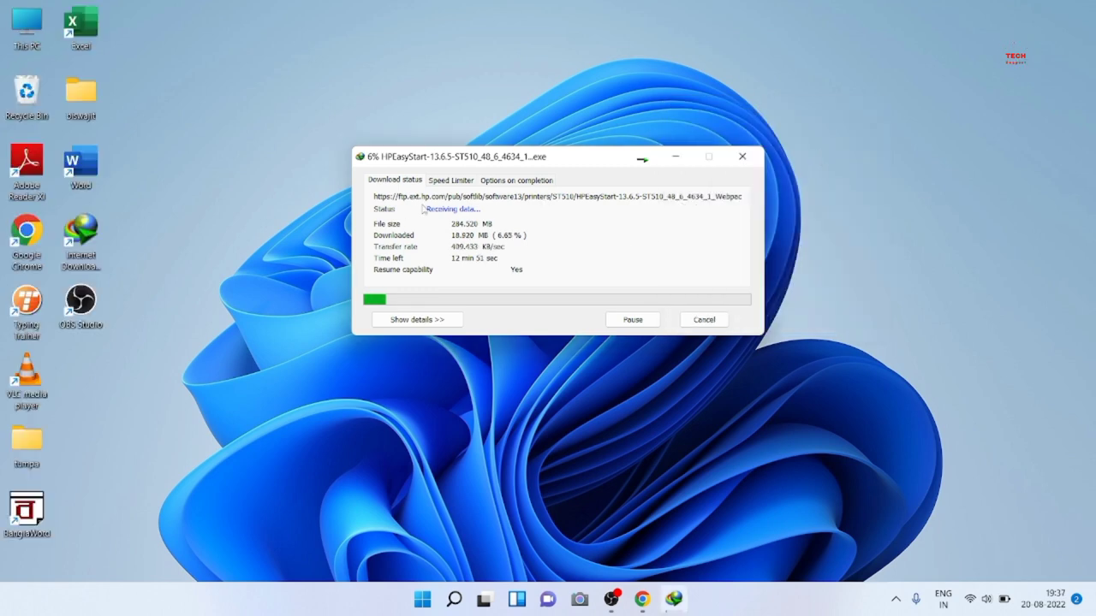
# Step: Pause the running download and open the folder of the completed HPEasyStart file from the Internet Download Manager list
pyautogui.click(632, 320)
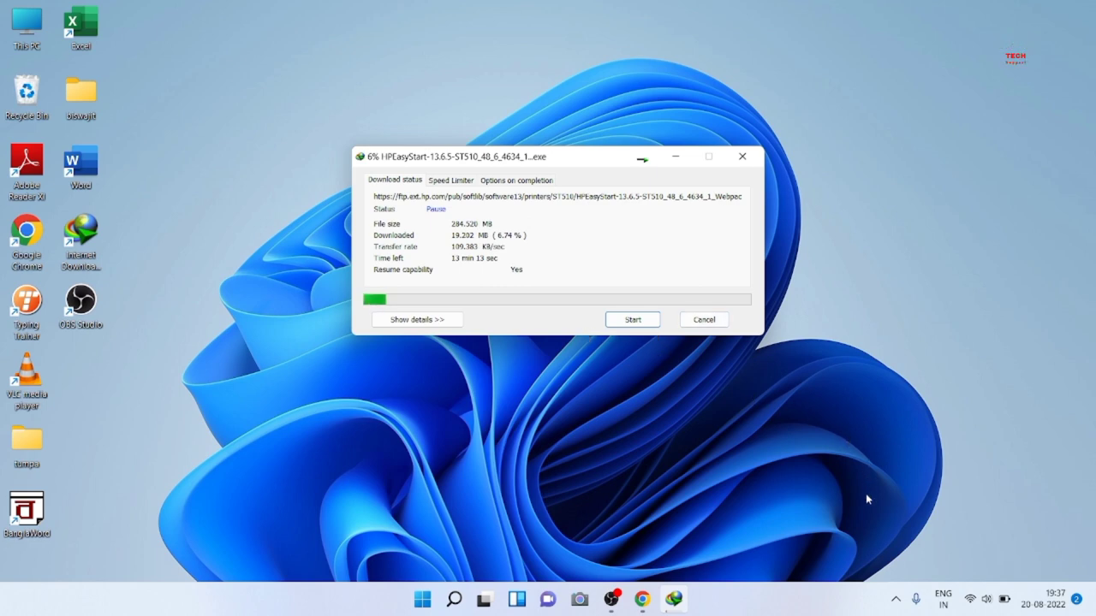
pyautogui.click(895, 599)
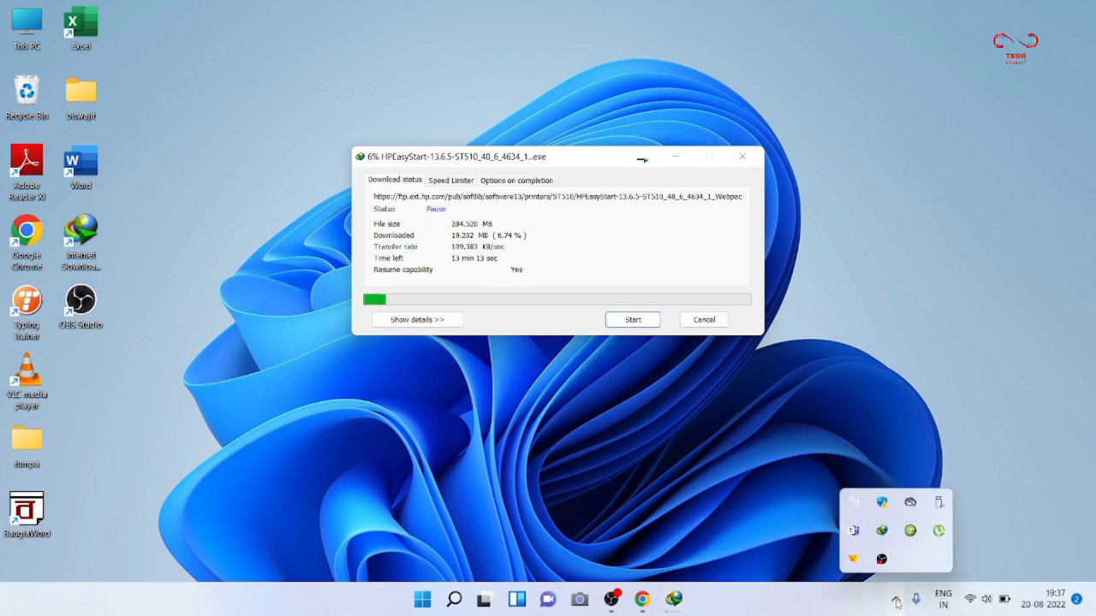
pyautogui.click(882, 531)
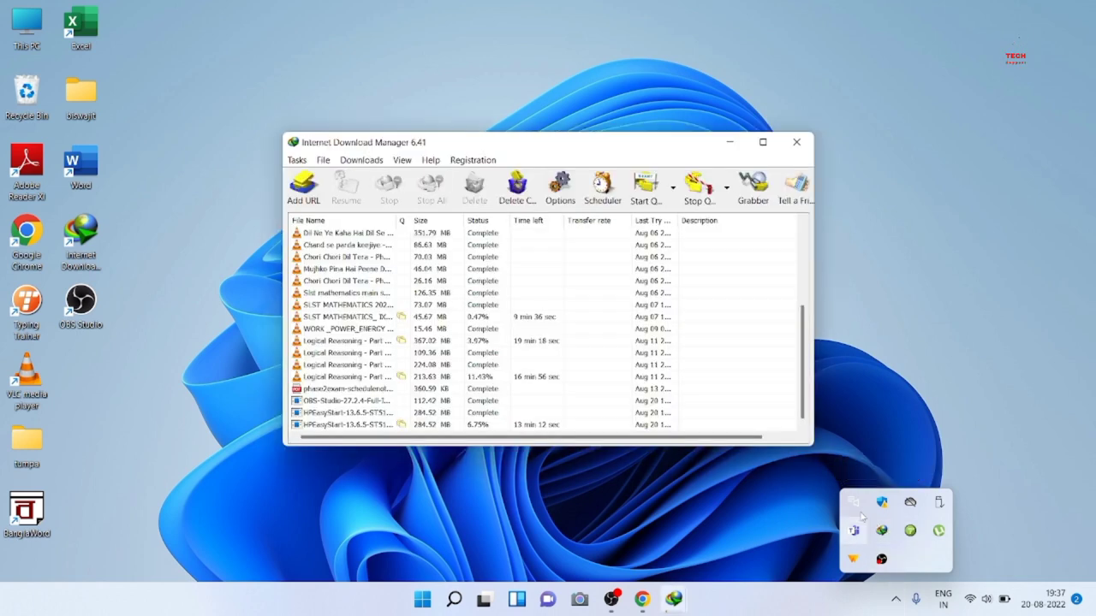
pyautogui.rightClick(343, 412)
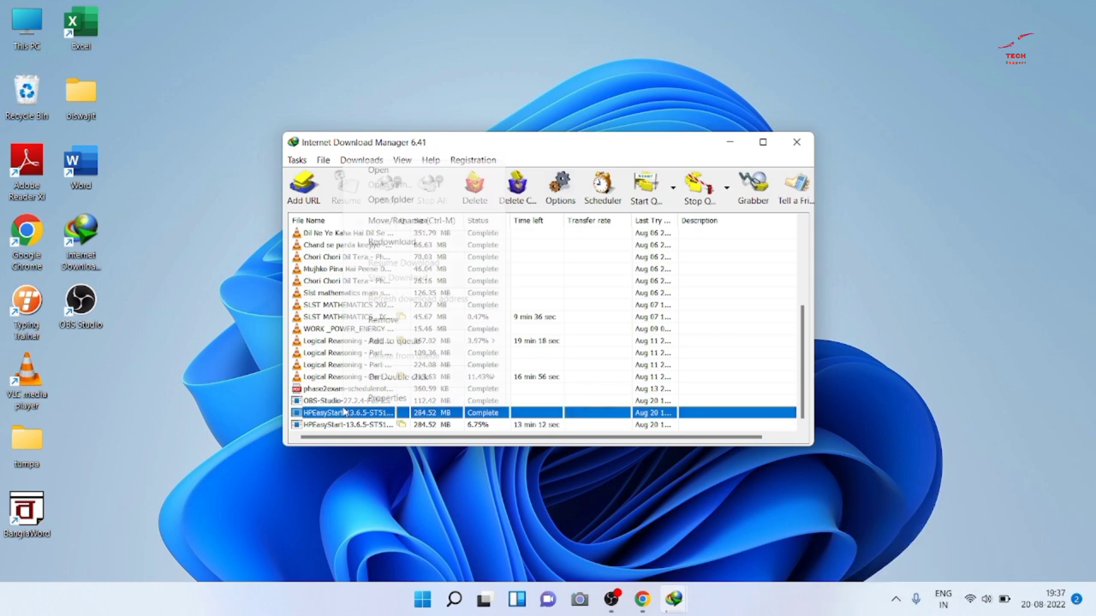
pyautogui.click(402, 202)
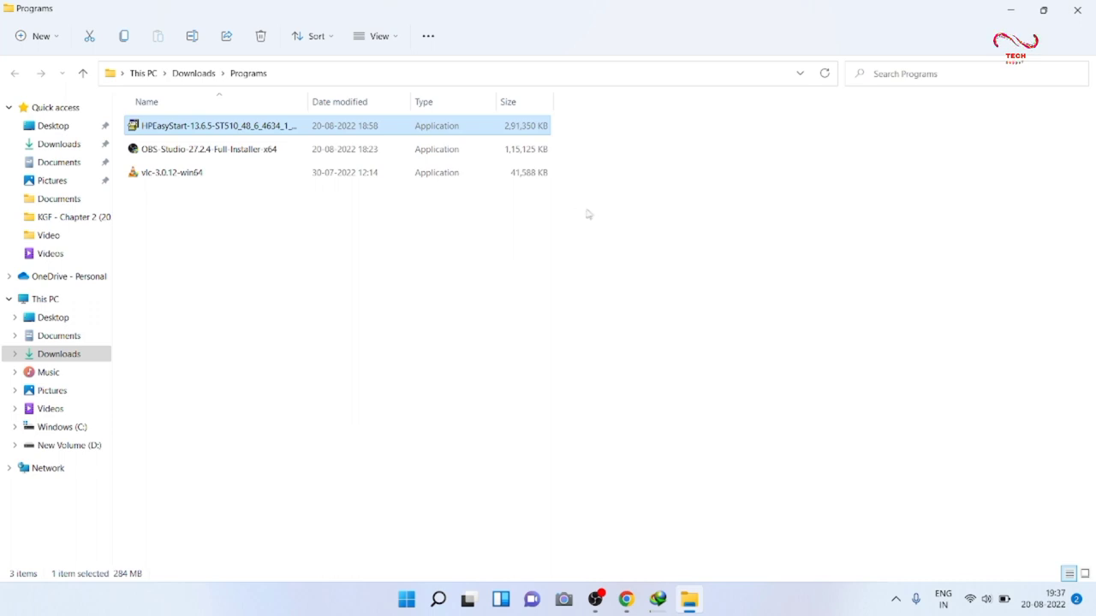
# Step: Run the HPEasyStart-13.6.5-ST510 installer from the Programs folder
pyautogui.moveTo(243, 128)
pyautogui.mouseDown()
pyautogui.moveTo(387, 90)
pyautogui.moveTo(257, 90)
pyautogui.moveTo(243, 129)
pyautogui.mouseUp()
pyautogui.rightClick(266, 128)
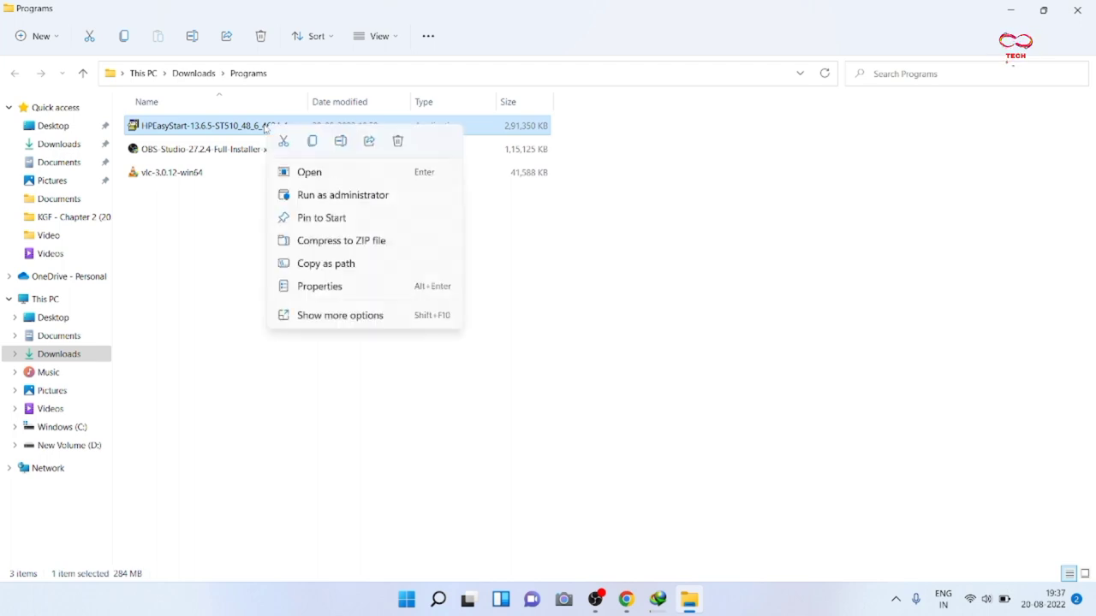
pyautogui.click(310, 172)
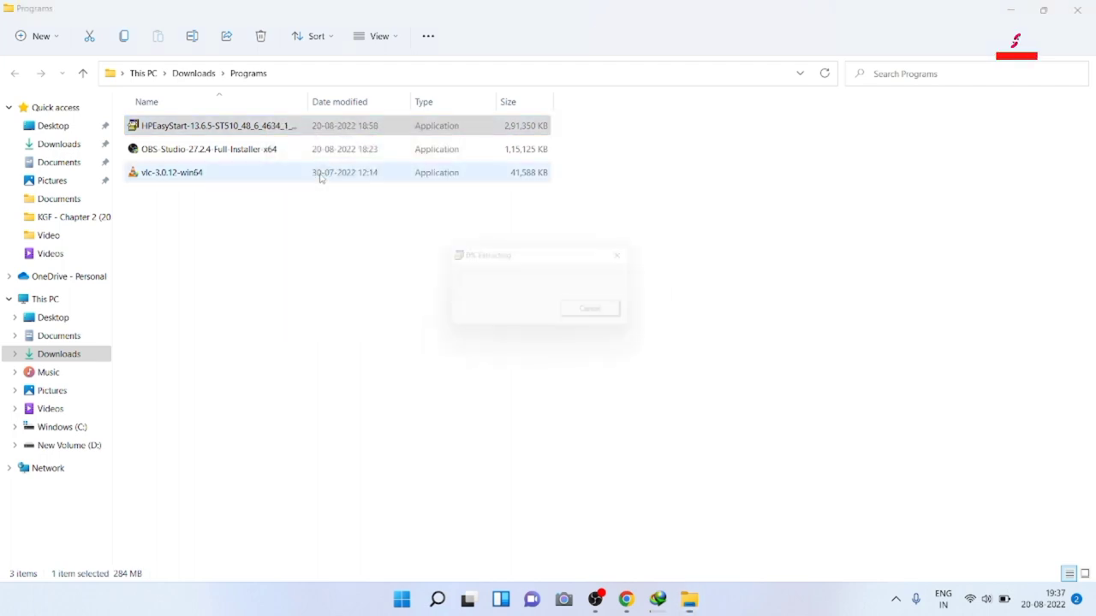
# Step: Minimize the Programs folder and close the download manager and the paused download's window
pyautogui.click(1010, 10)
pyautogui.click(795, 143)
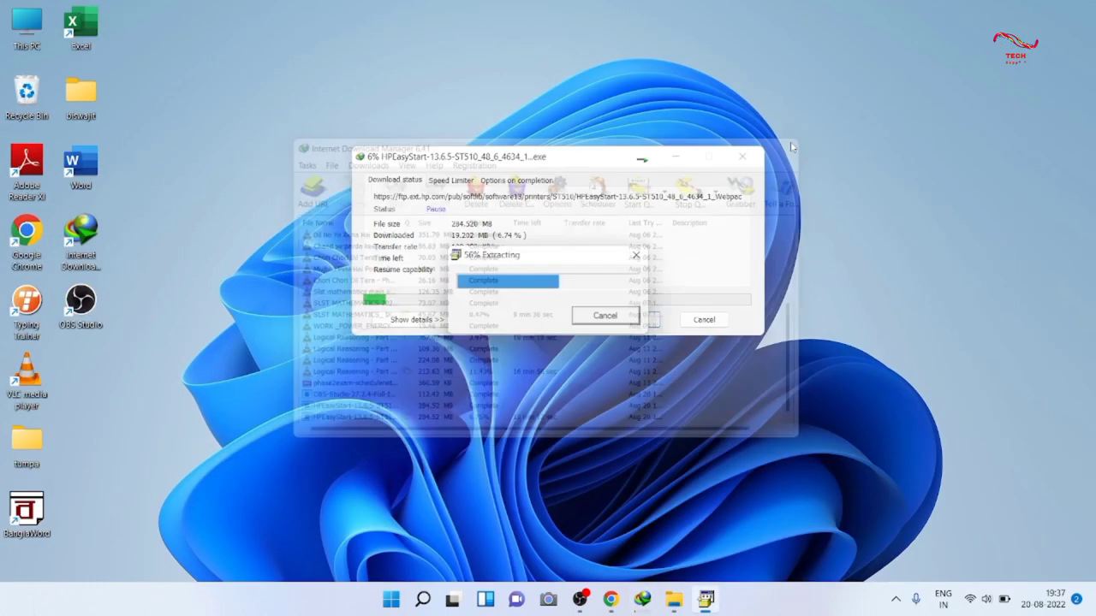
pyautogui.rightClick(865, 203)
pyautogui.click(907, 264)
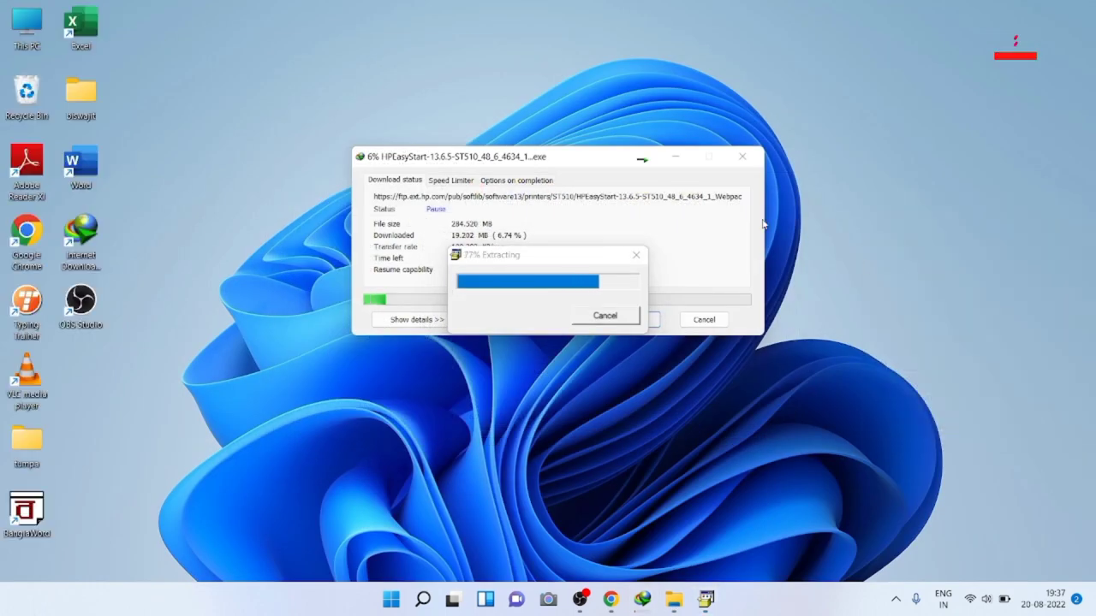
pyautogui.click(745, 156)
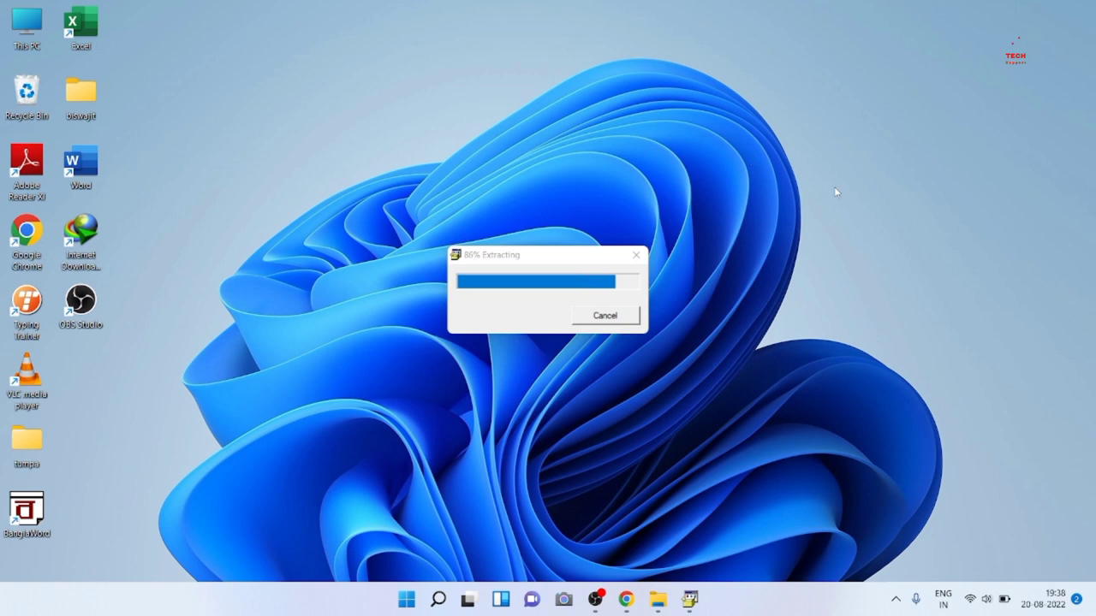
pyautogui.rightClick(834, 188)
pyautogui.click(889, 250)
pyautogui.rightClick(889, 250)
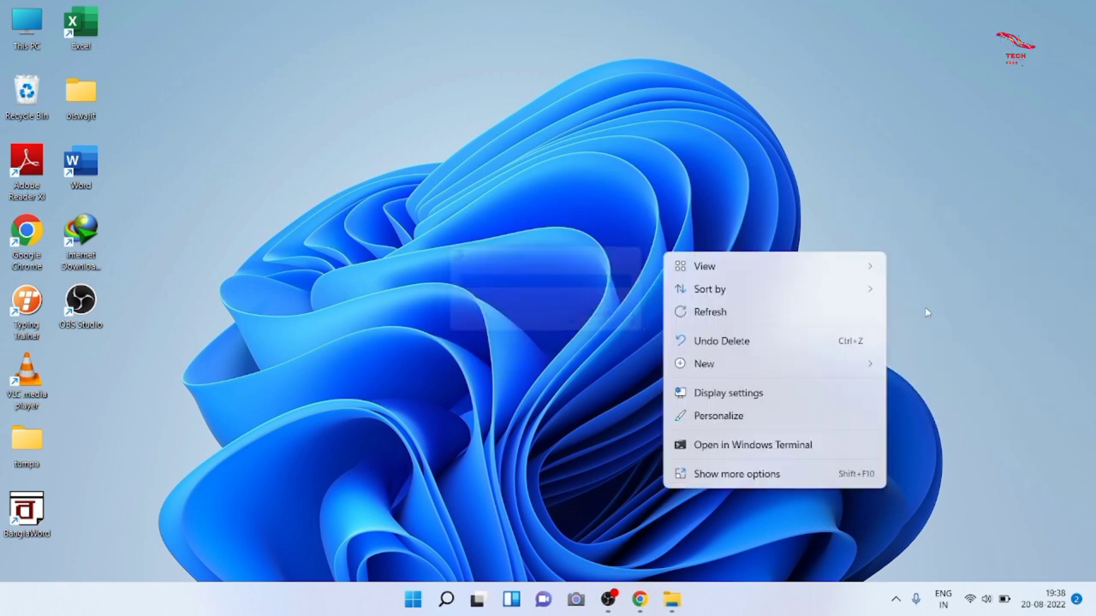
pyautogui.click(788, 311)
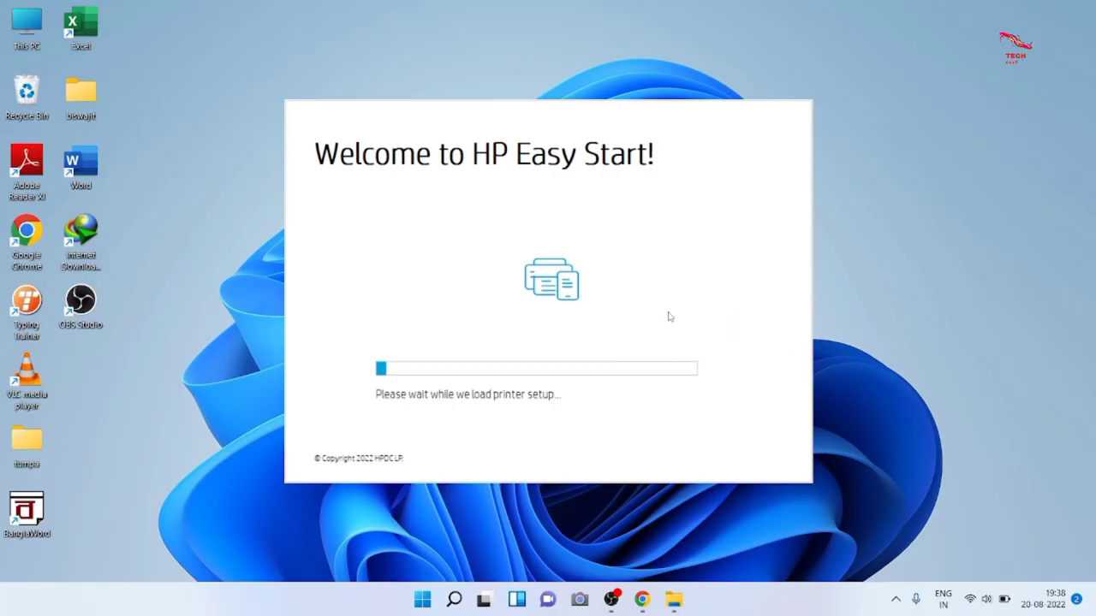
pyautogui.rightClick(988, 126)
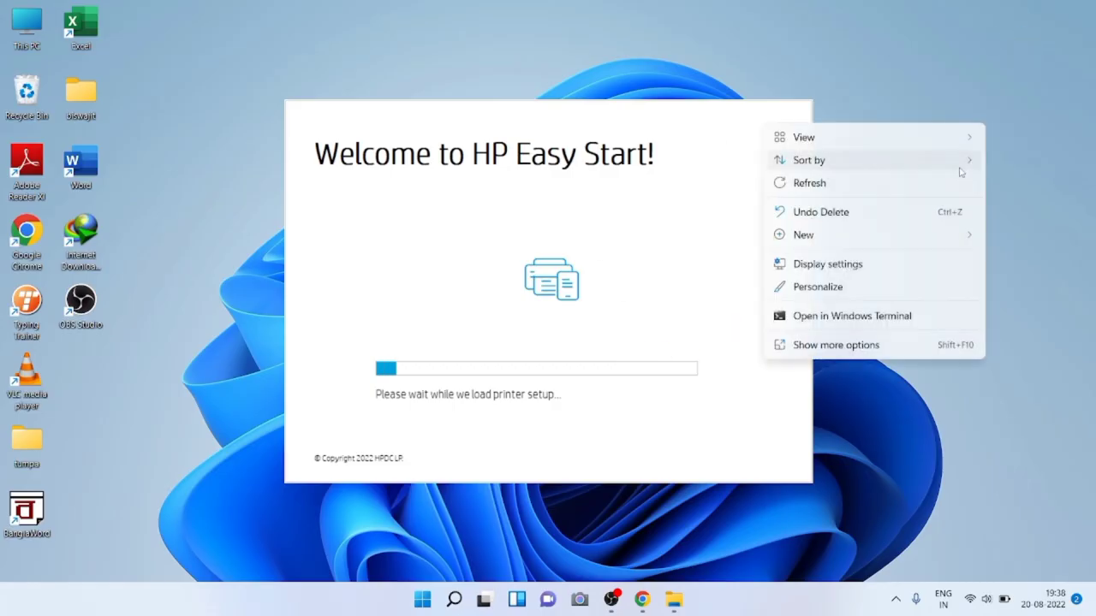
pyautogui.click(920, 183)
# Step: Bring up the HP Easy Start installer, continue past its license agreement page and agree to share usage data with HP
pyautogui.click(690, 601)
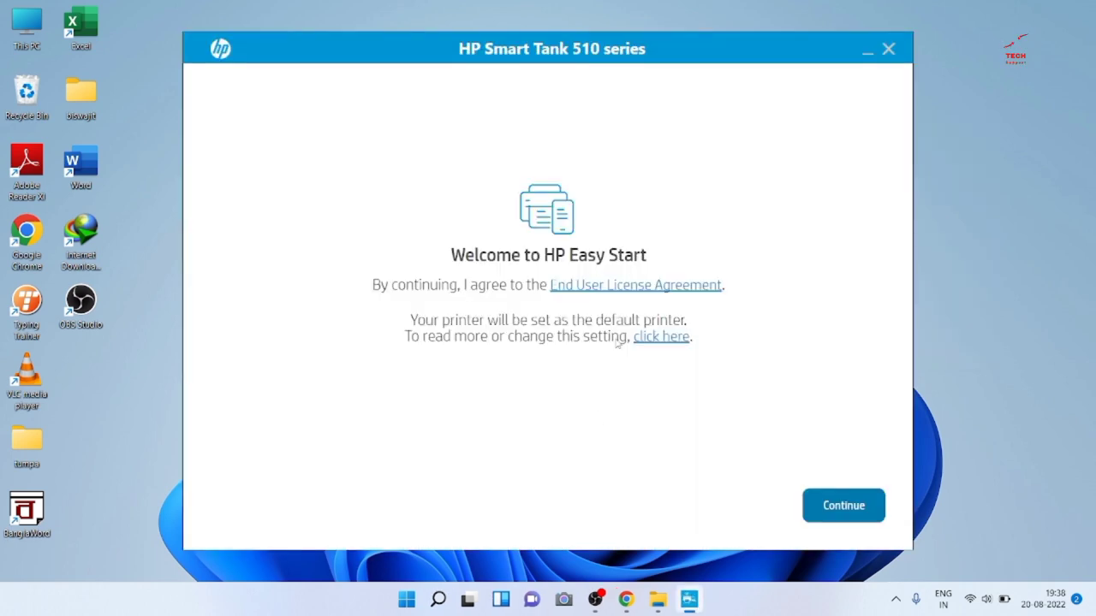
pyautogui.rightClick(973, 280)
pyautogui.click(879, 335)
pyautogui.click(844, 508)
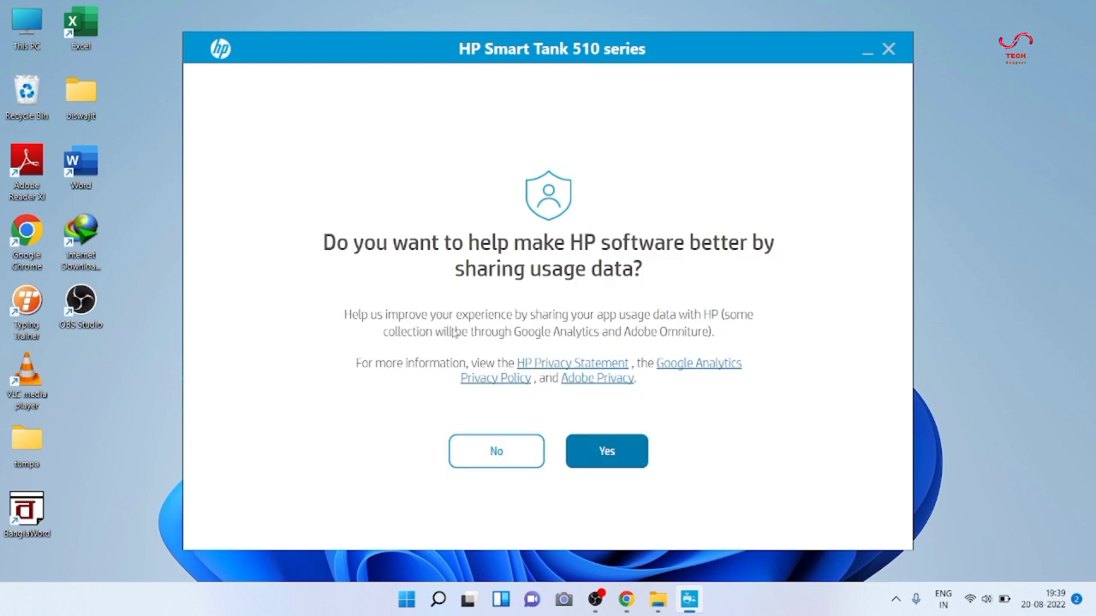
pyautogui.click(607, 452)
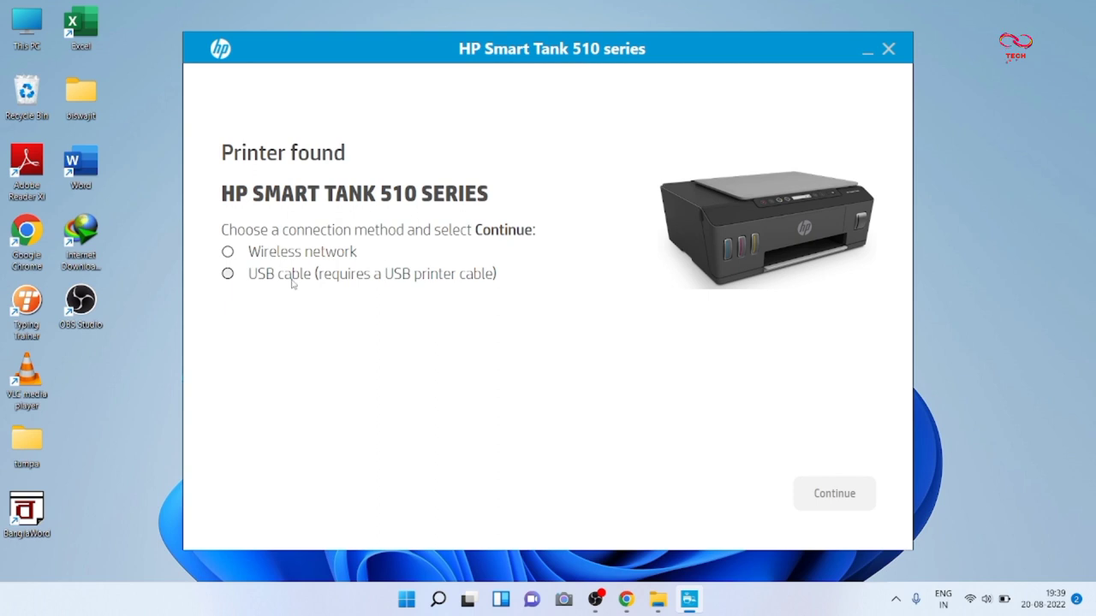
# Step: Choose USB cable as the printer's connection method and continue the setup
pyautogui.click(271, 253)
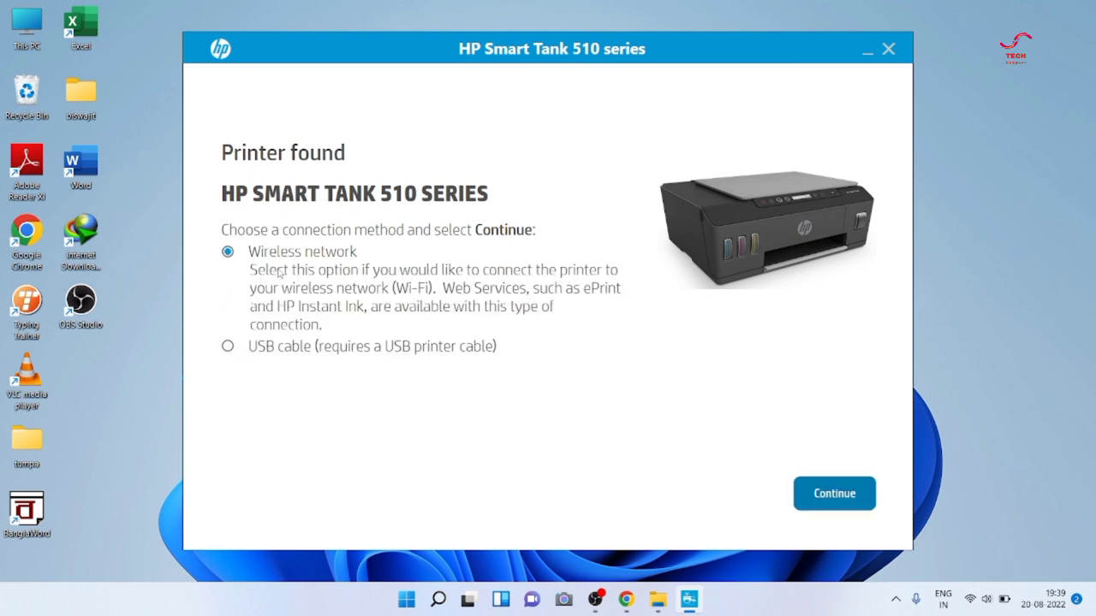
pyautogui.click(271, 348)
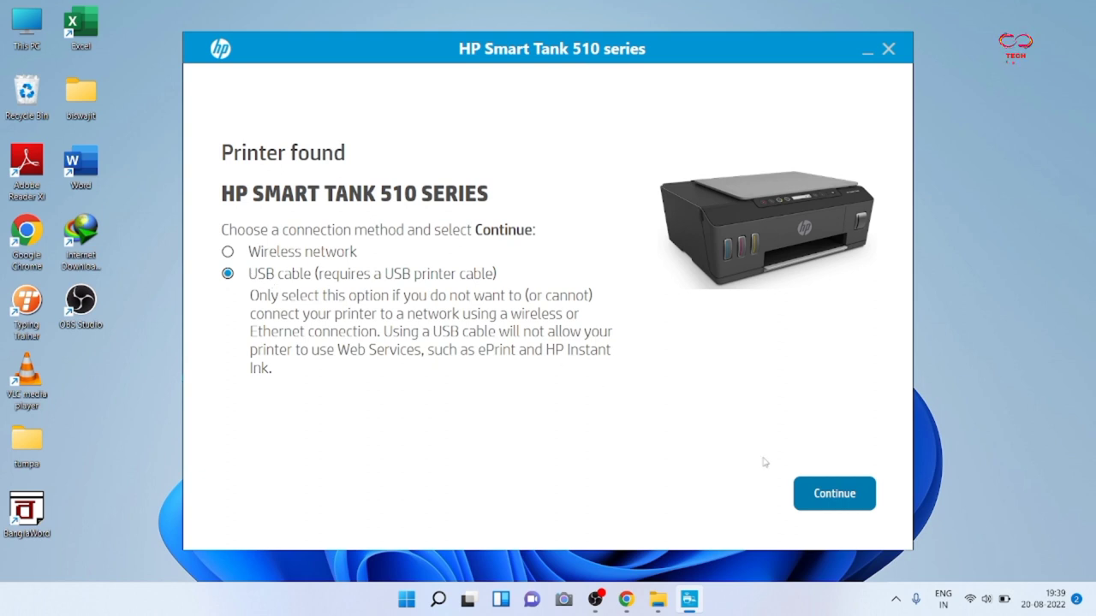
pyautogui.click(827, 499)
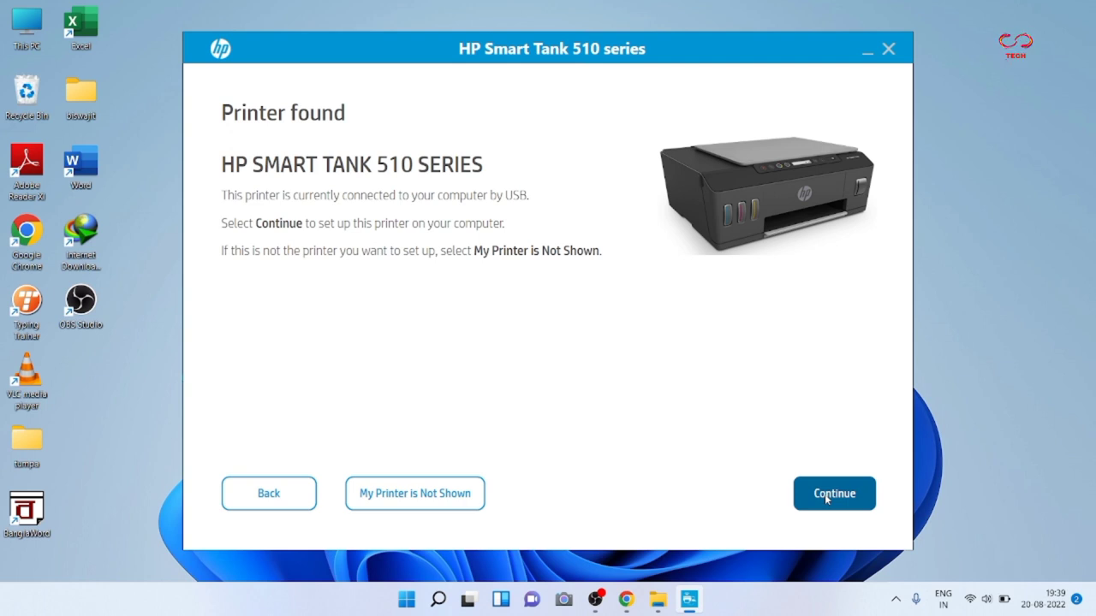
# Step: Continue setup with the HP Smart Tank 510 printer found and apply the Auto Update (Recommended) option for printer updates
pyautogui.click(827, 499)
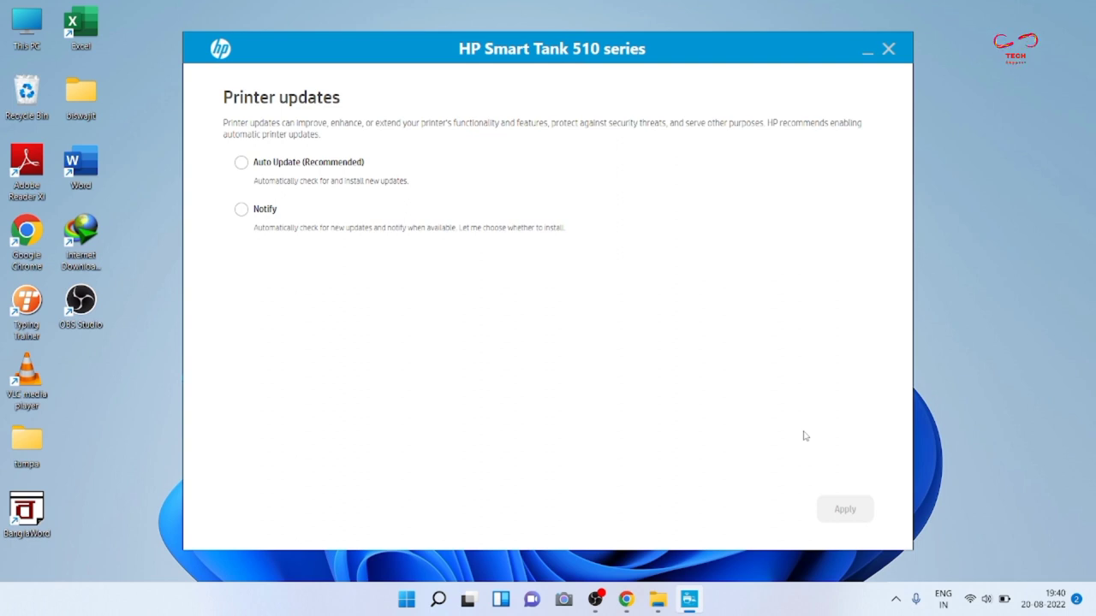
pyautogui.click(242, 162)
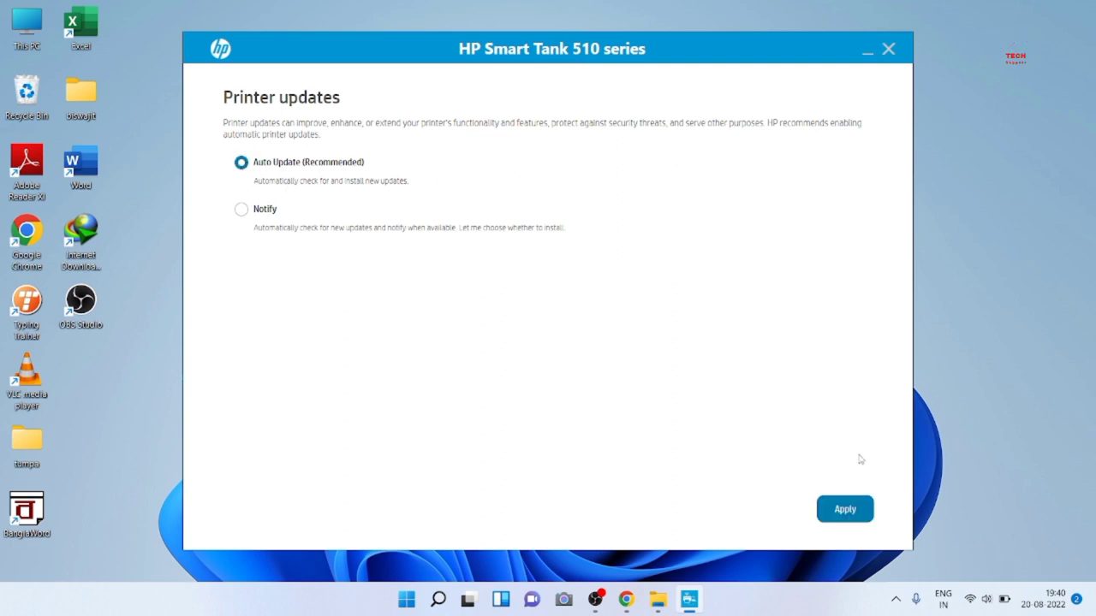
pyautogui.click(849, 514)
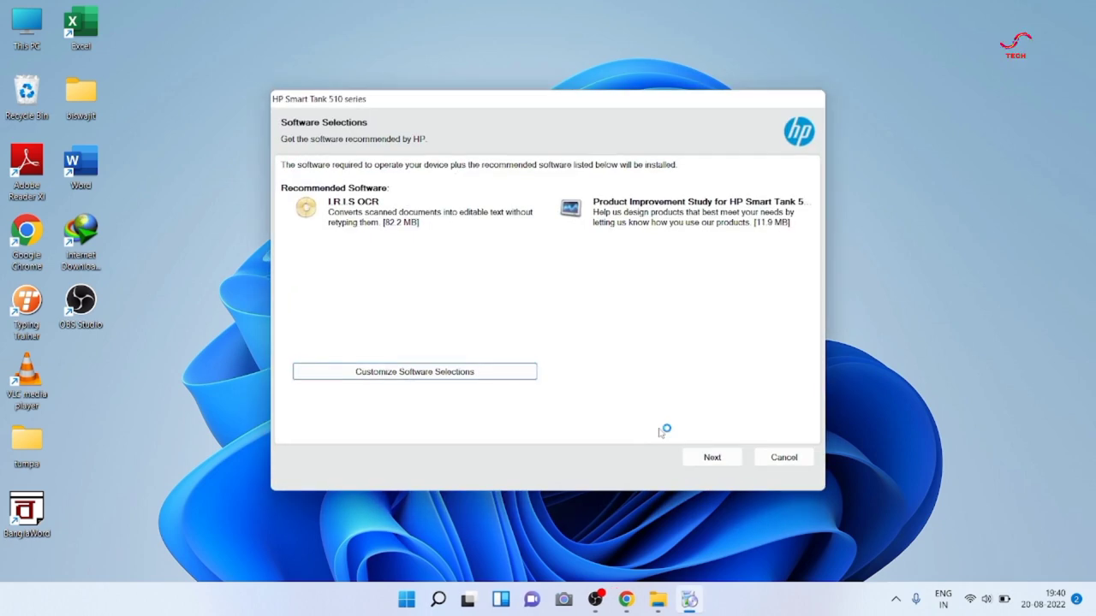
# Step: Keep the recommended software selections and accept the installation agreements and settings
pyautogui.click(713, 458)
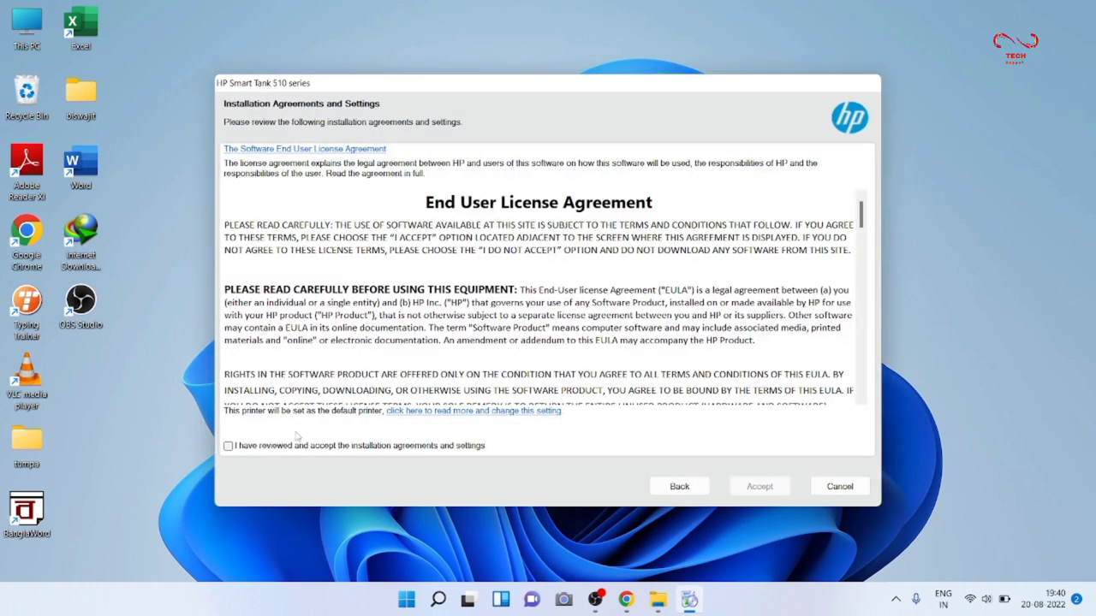
pyautogui.click(229, 446)
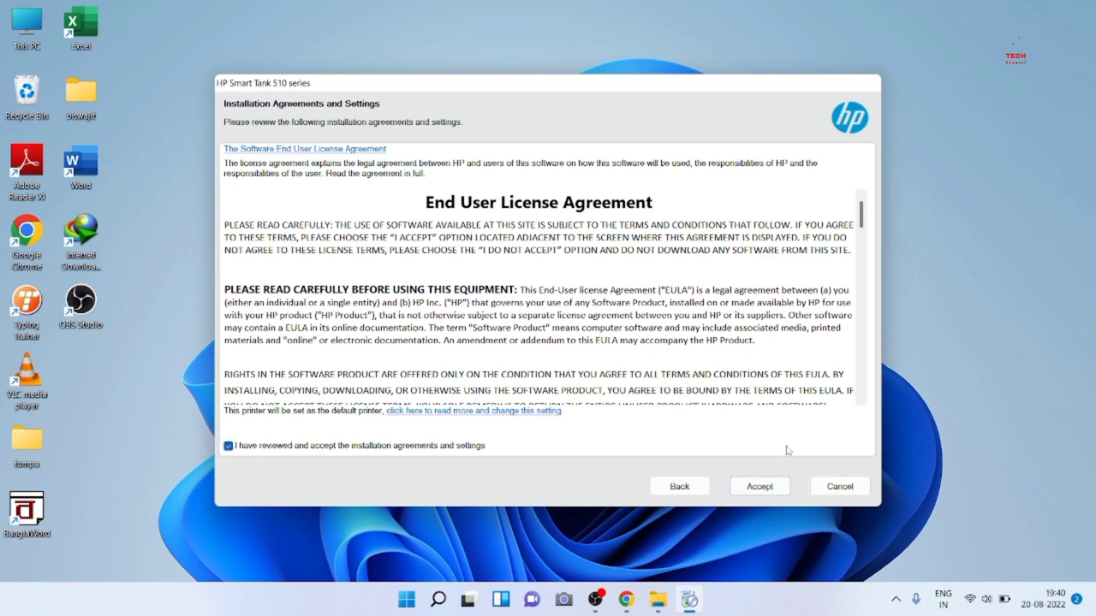
pyautogui.click(761, 487)
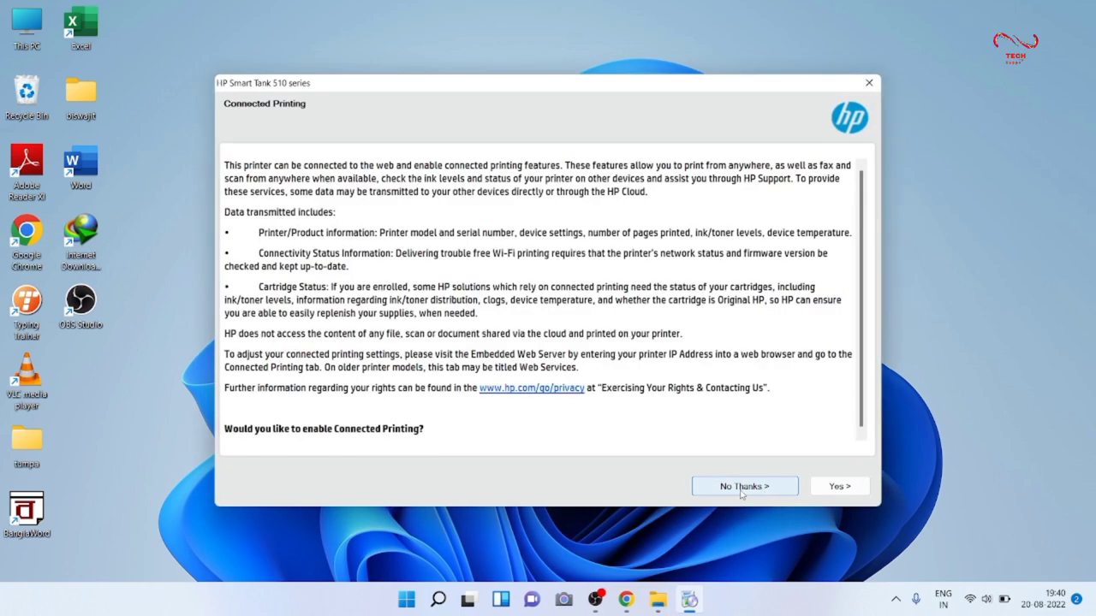
# Step: Enable Connected Printing and consent to HP's printer analytics data collection
pyautogui.click(847, 488)
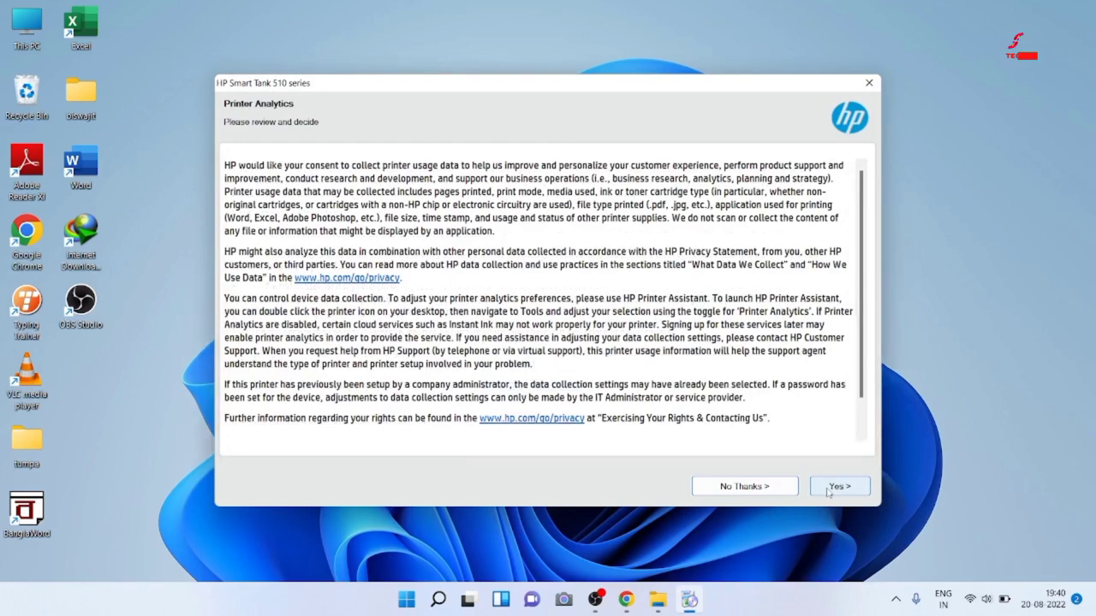
pyautogui.click(828, 489)
pyautogui.click(828, 489)
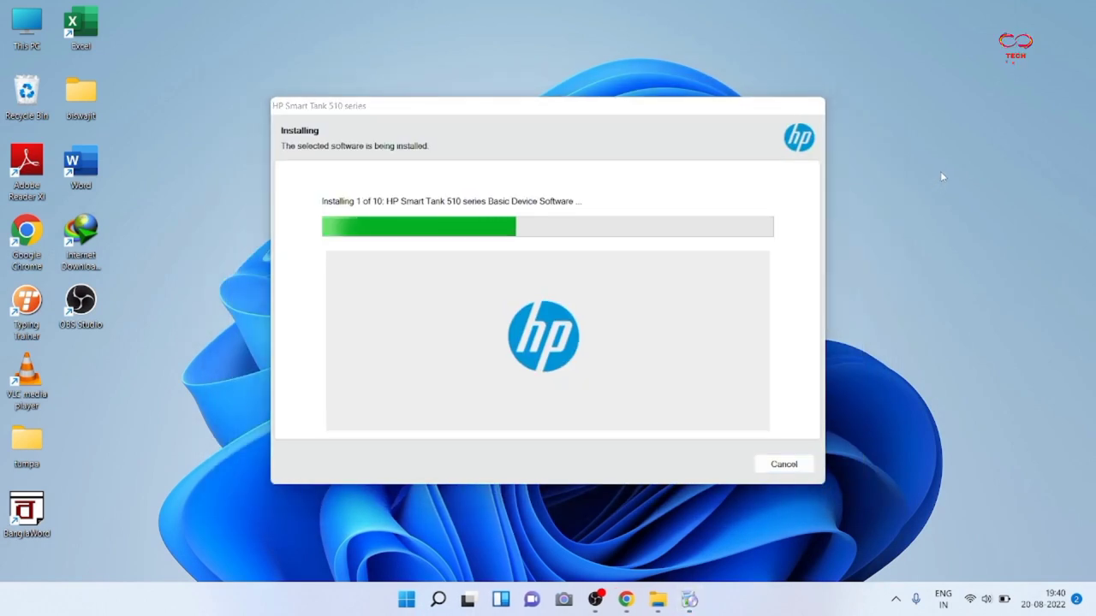
pyautogui.rightClick(939, 172)
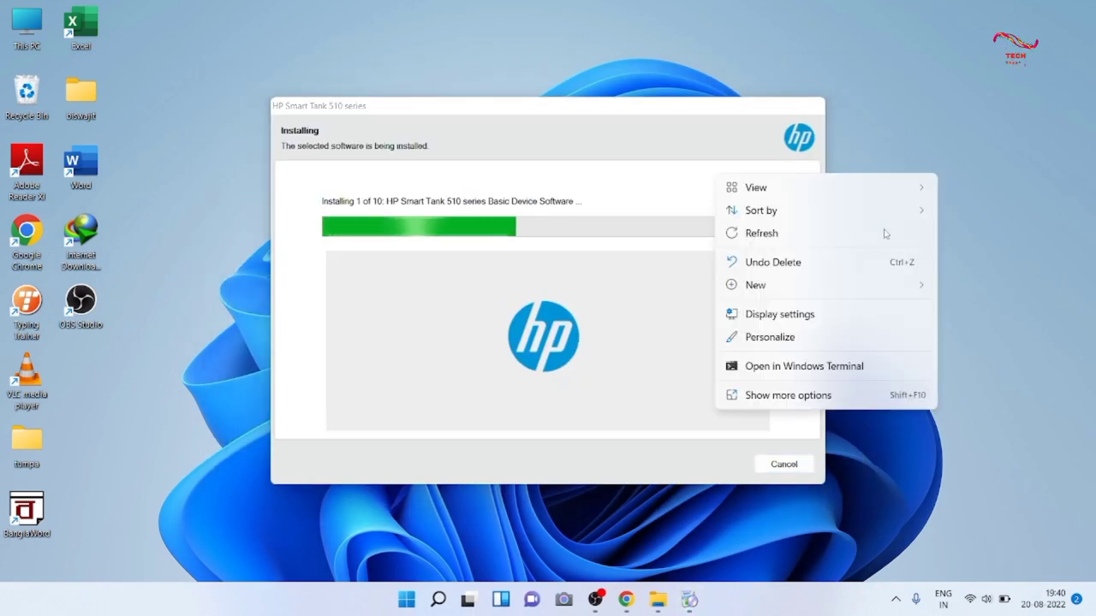
pyautogui.click(852, 234)
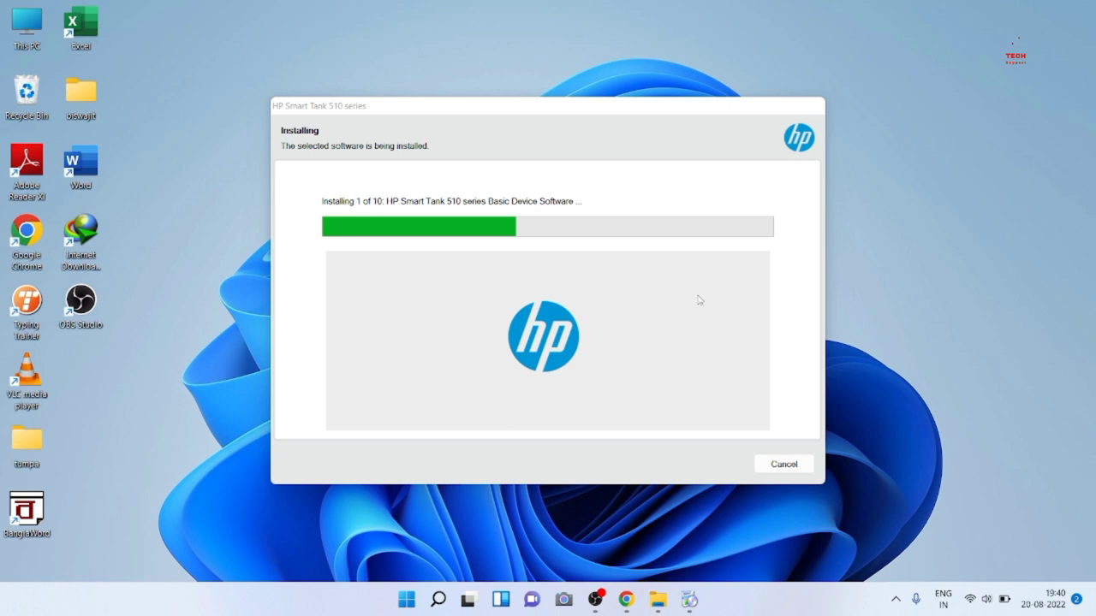
pyautogui.rightClick(530, 32)
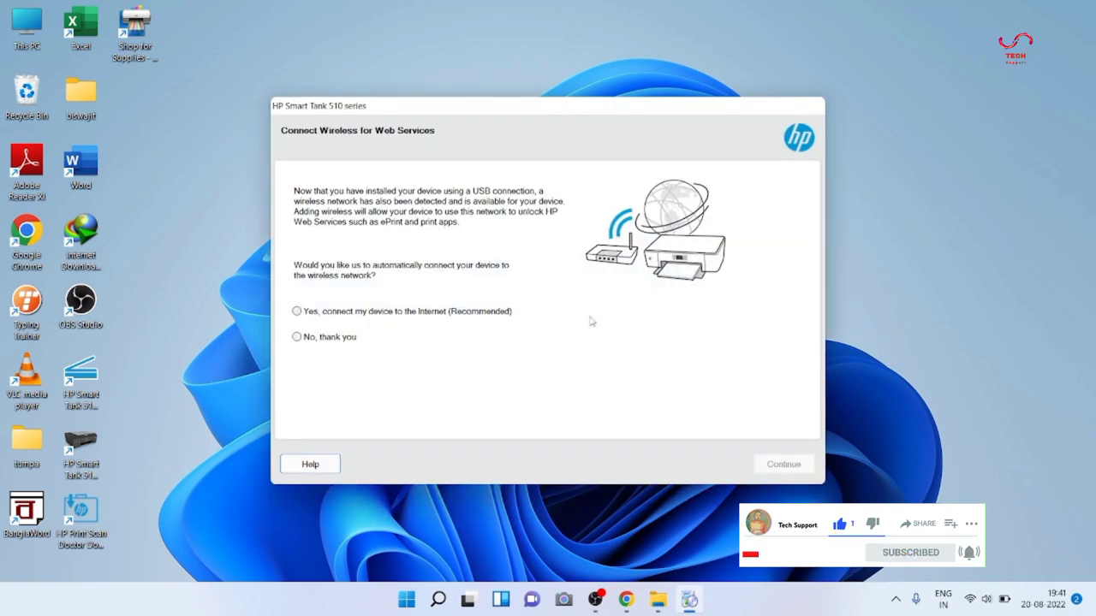
# Step: Decline connecting the printer to the wireless network, enable HP Cartridge Protection and continue the setup
pyautogui.click(298, 337)
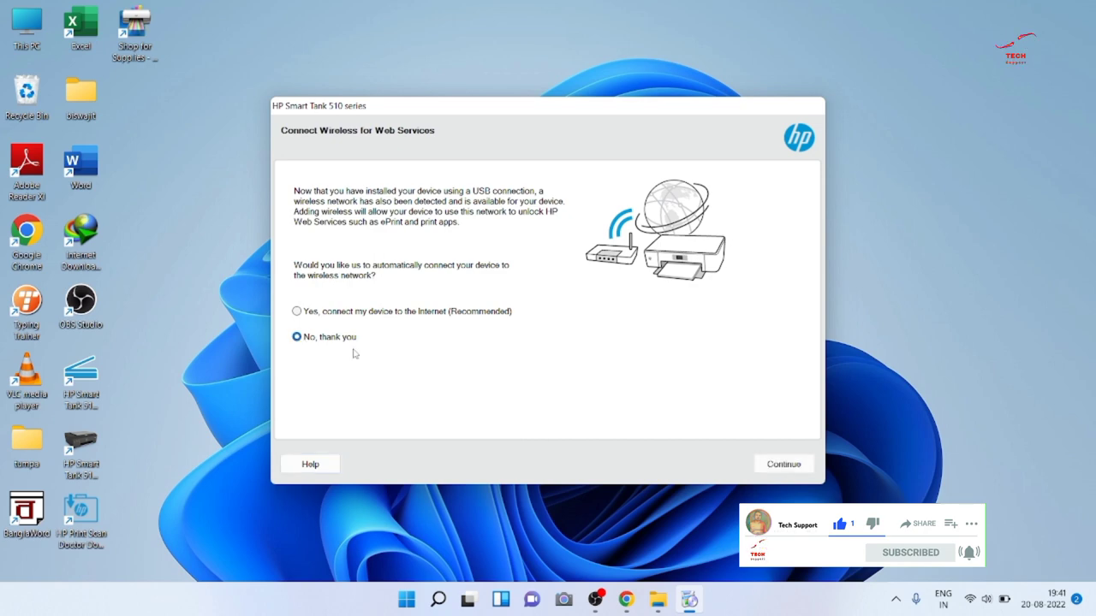
pyautogui.click(781, 468)
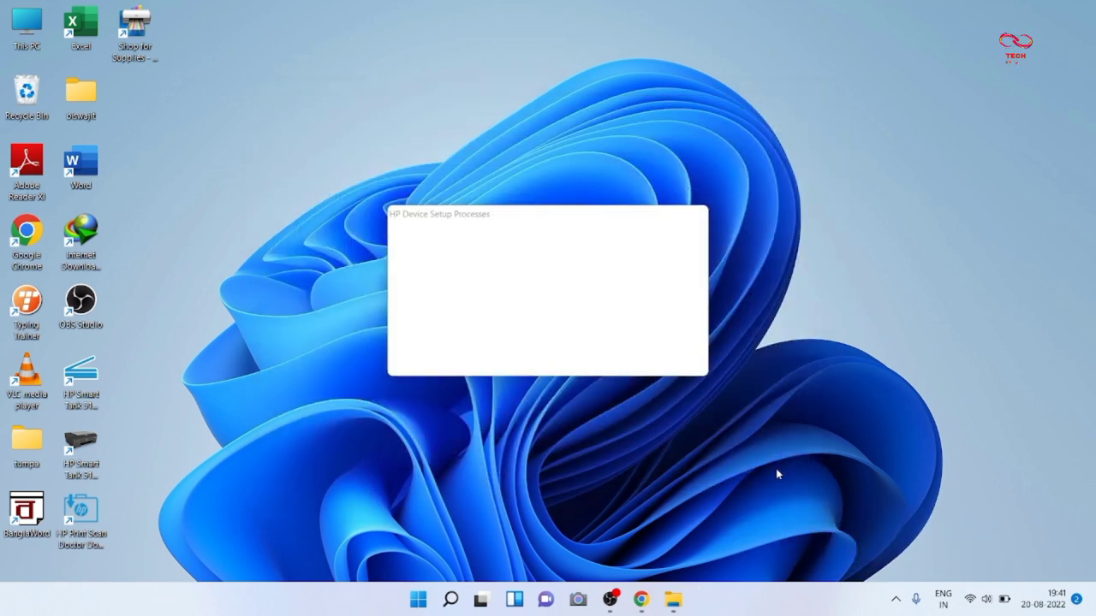
pyautogui.rightClick(812, 203)
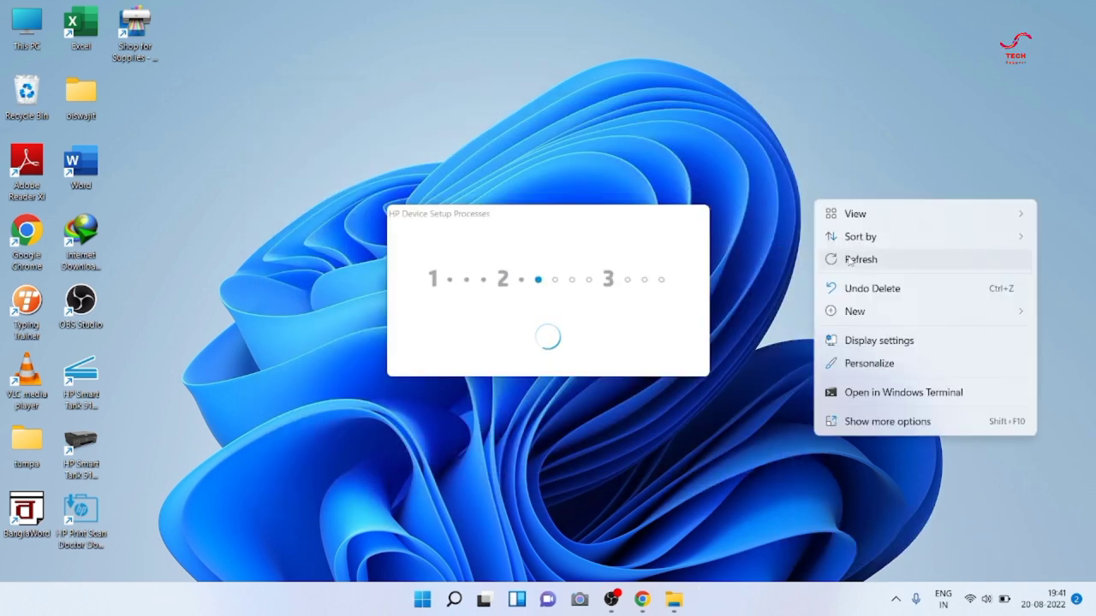
pyautogui.click(850, 259)
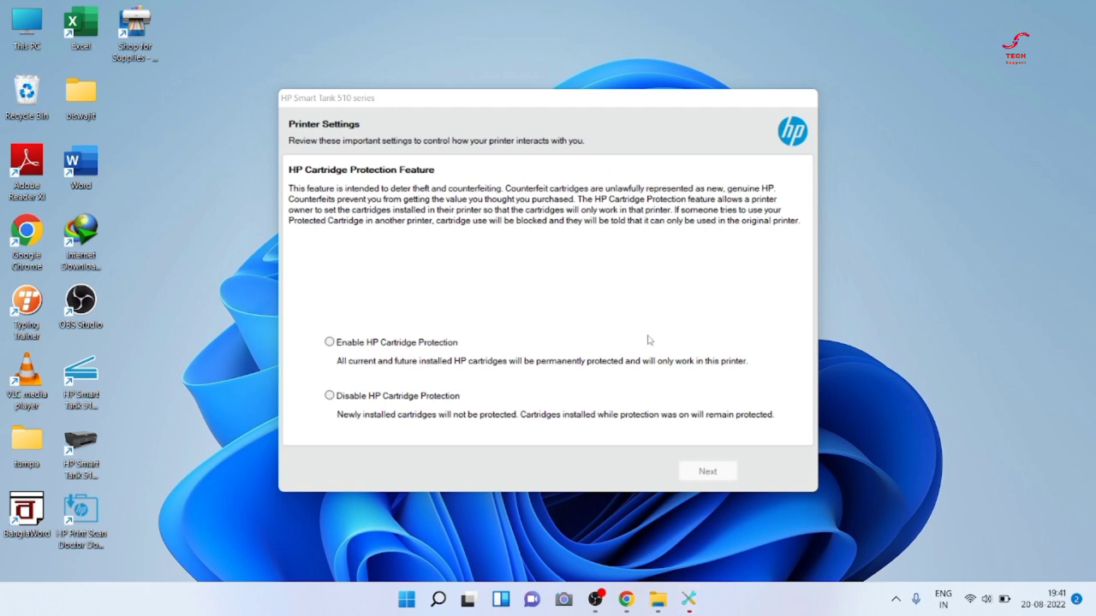
pyautogui.click(404, 343)
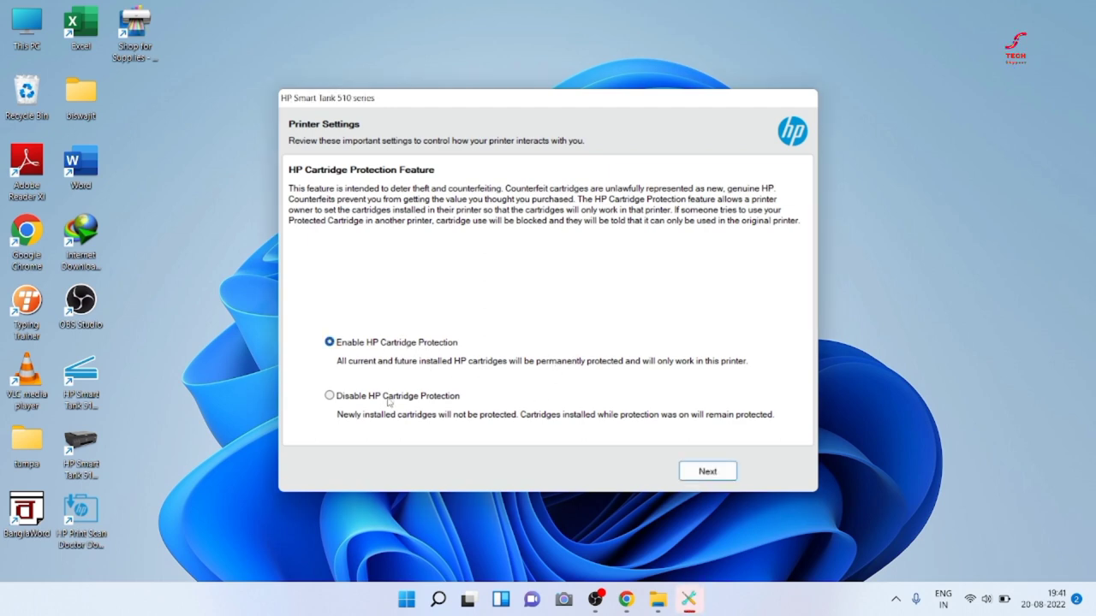
pyautogui.click(708, 472)
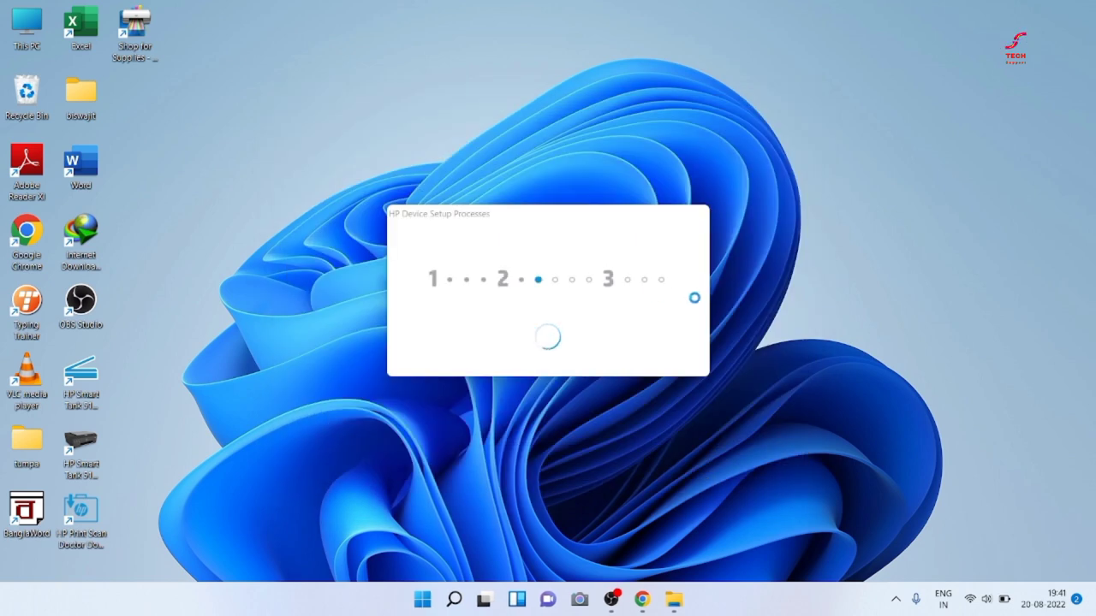
pyautogui.rightClick(814, 266)
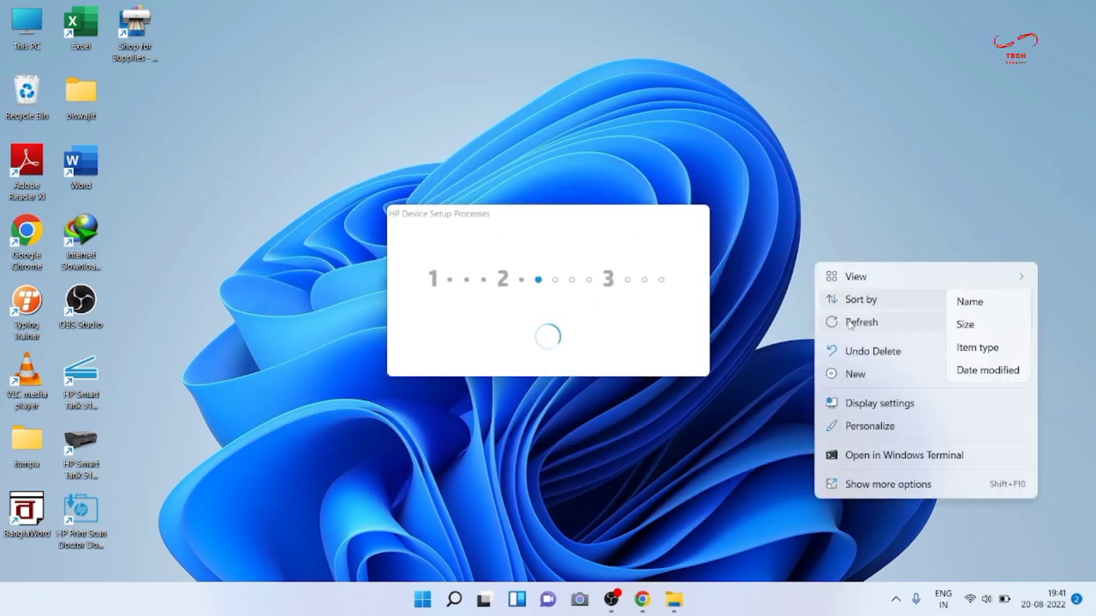
pyautogui.click(848, 320)
pyautogui.rightClick(831, 220)
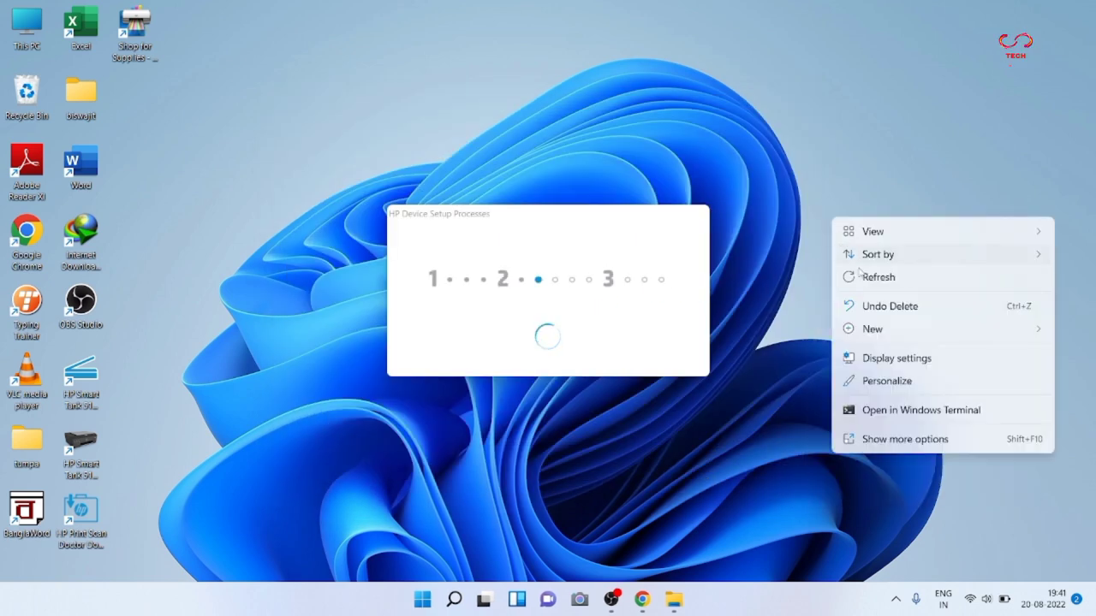
pyautogui.click(867, 279)
pyautogui.rightClick(872, 286)
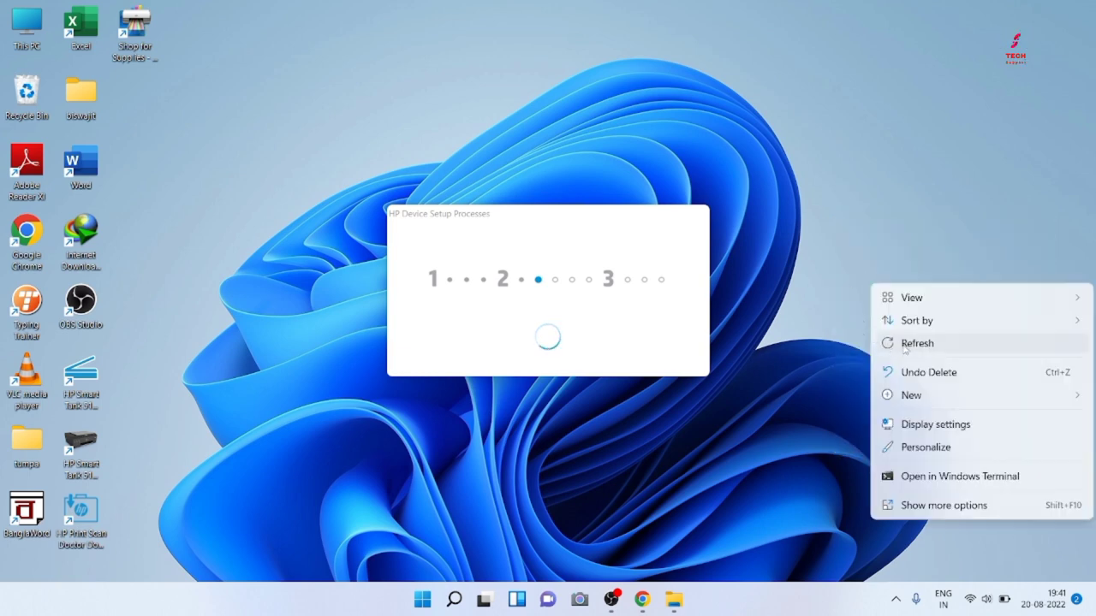
pyautogui.click(903, 343)
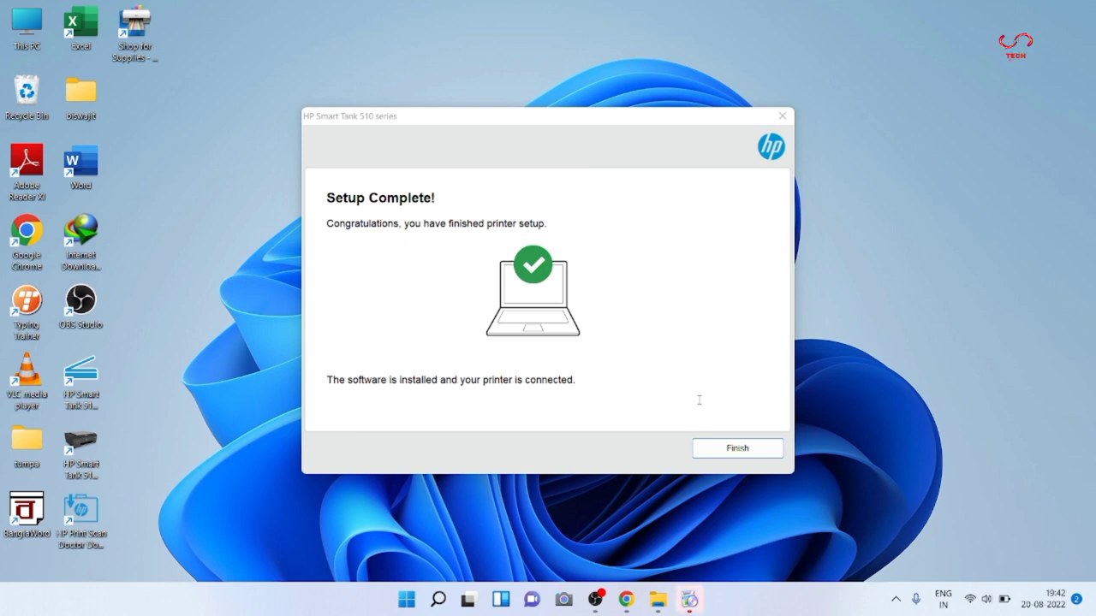
# Step: Finish the HP Smart Tank 510 printer setup and close the installer
pyautogui.click(735, 451)
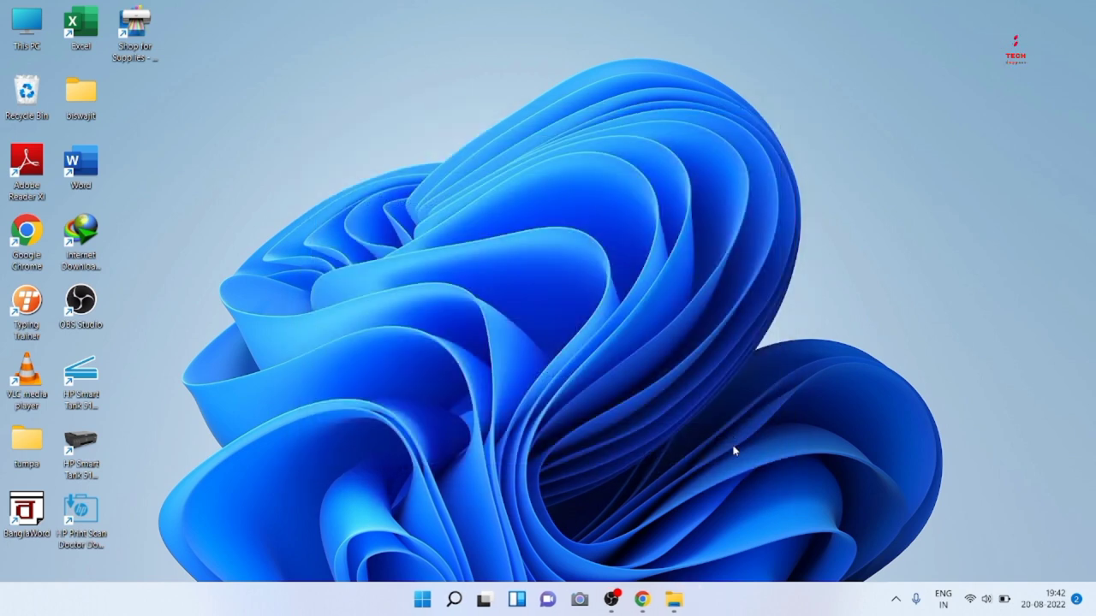
pyautogui.rightClick(618, 121)
pyautogui.click(676, 181)
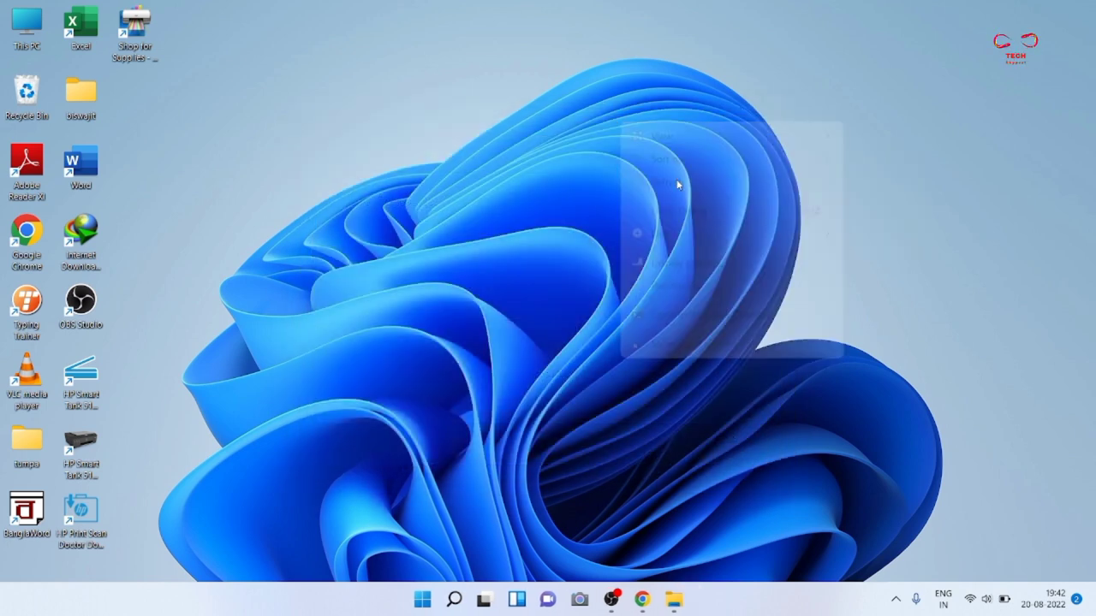
pyautogui.rightClick(679, 181)
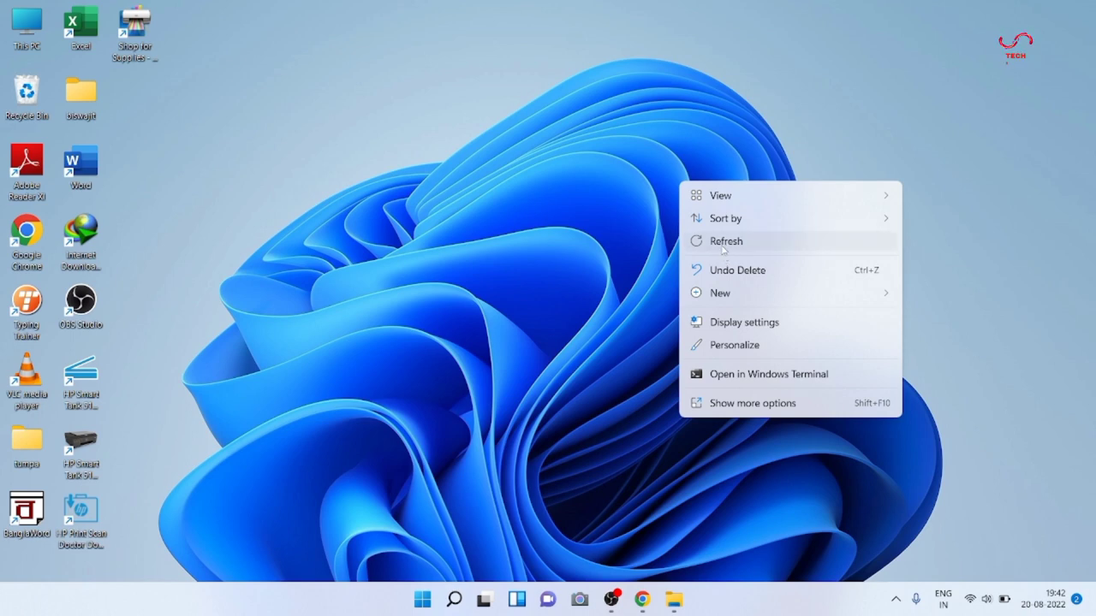
pyautogui.click(726, 244)
pyautogui.rightClick(724, 248)
pyautogui.click(765, 306)
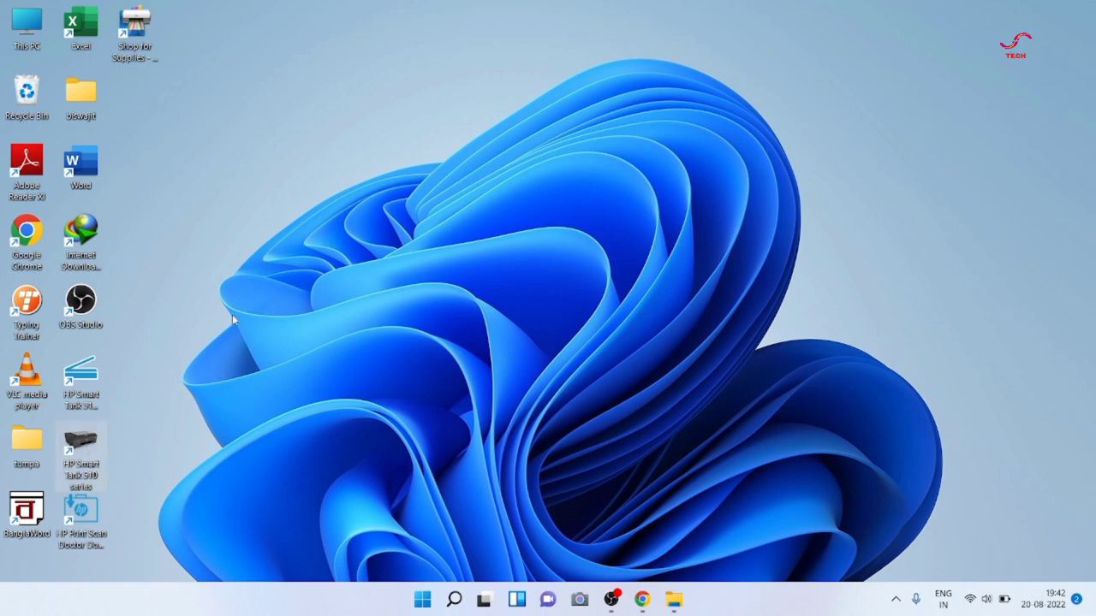
# Step: Move the HP Smart Tank 510 series shortcut to an empty area of the desktop and open HP Printer Assistant from it
pyautogui.moveTo(80, 452); pyautogui.dragTo(175, 244)
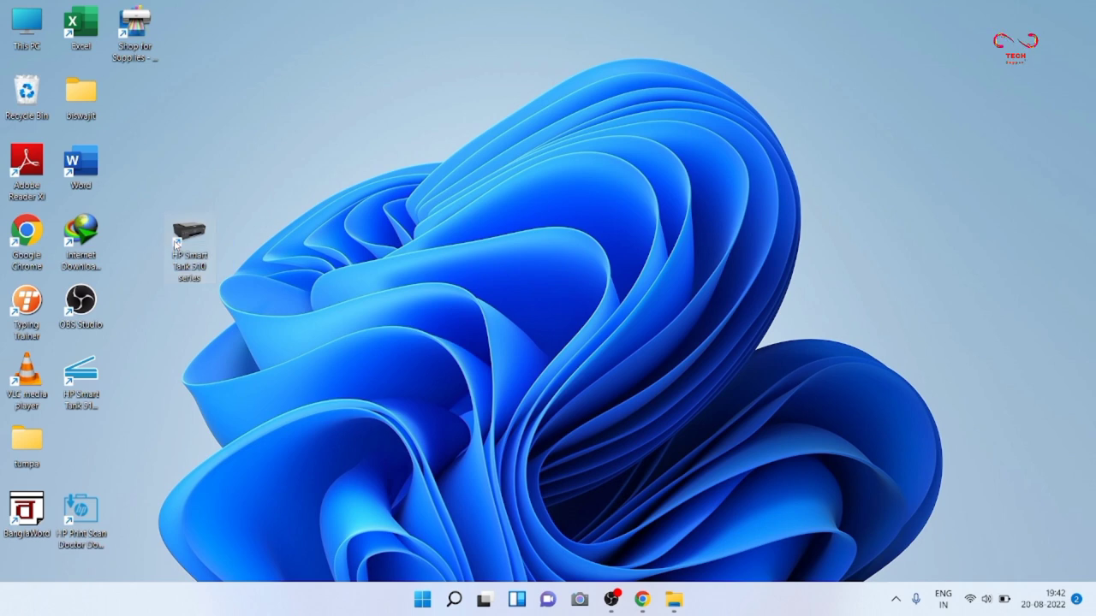
pyautogui.rightClick(185, 241)
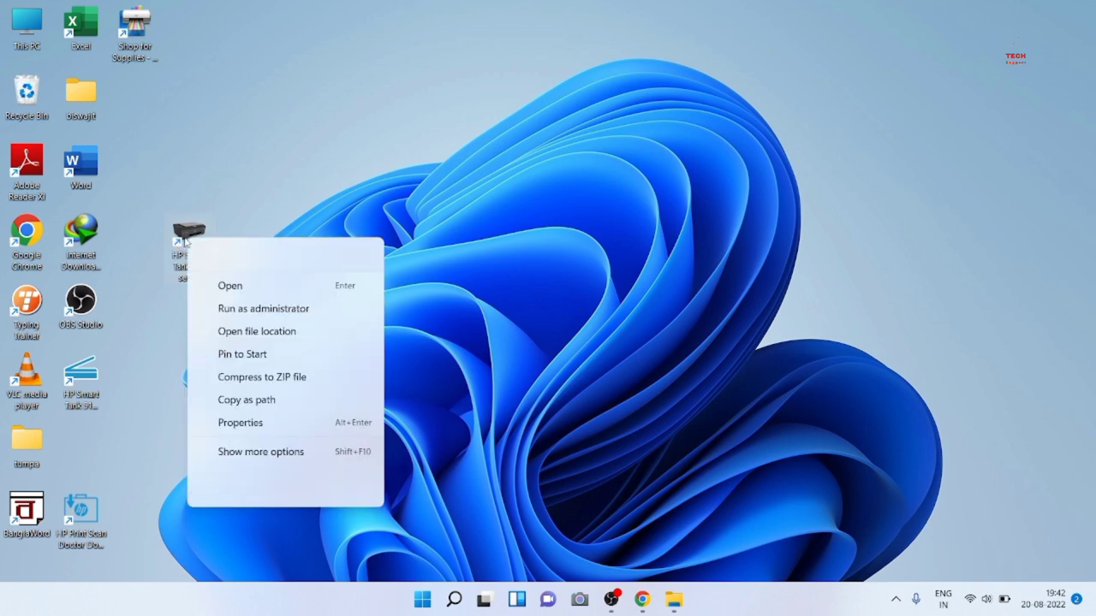
pyautogui.click(237, 289)
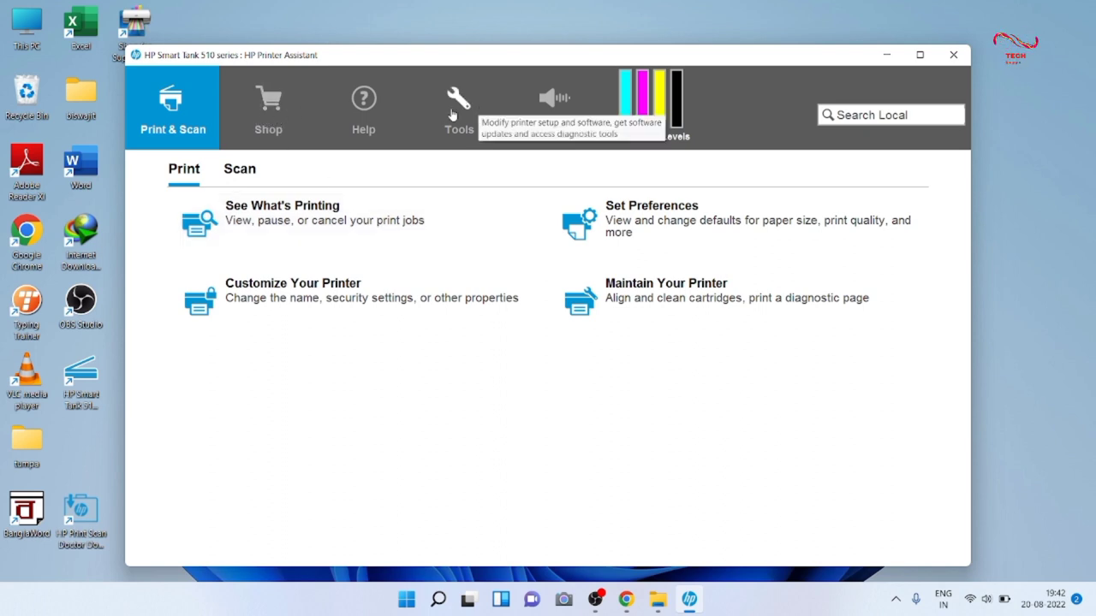
# Step: View the estimated cartridge levels in the printer's toolbox, and close both the toolbox and HP Printer Assistant
pyautogui.click(619, 257)
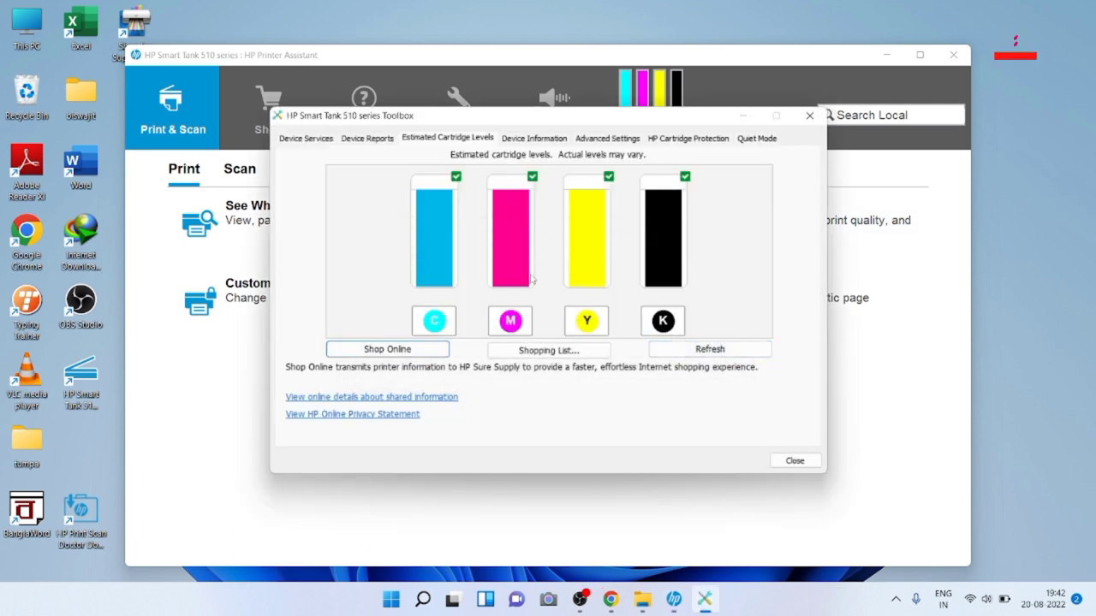
pyautogui.click(793, 462)
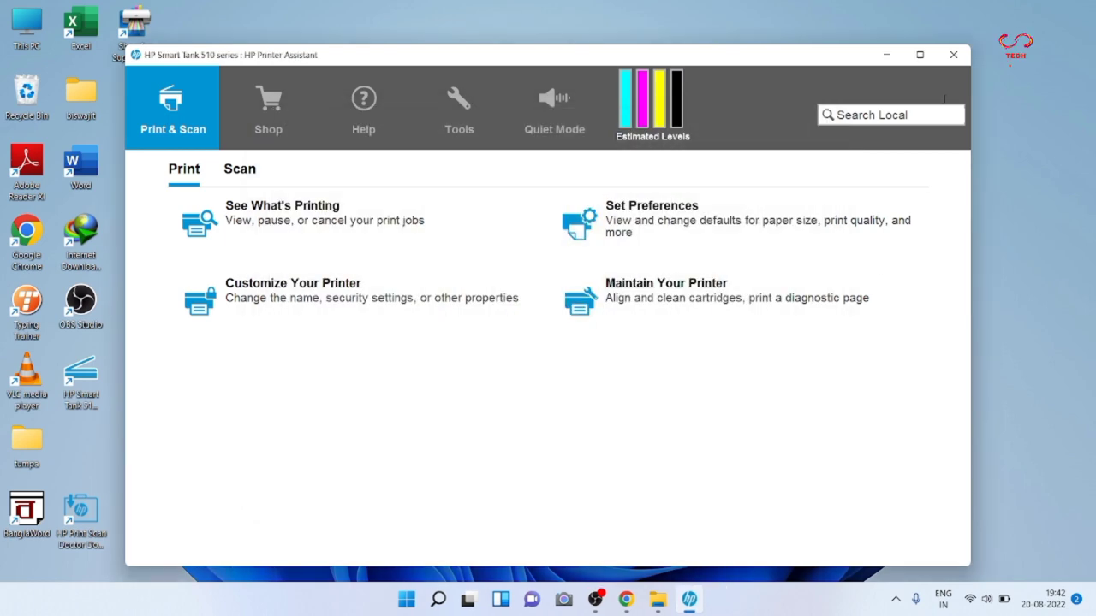
pyautogui.click(953, 54)
pyautogui.rightClick(612, 160)
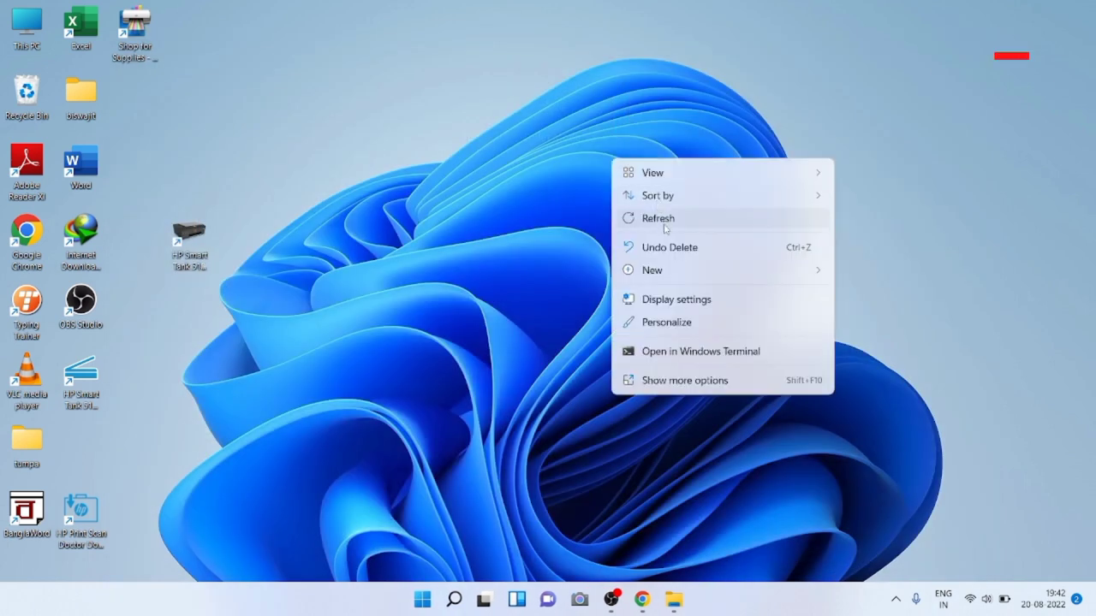
pyautogui.click(663, 219)
# Step: Create a text document on the desktop, keep its default name and open it in Notepad
pyautogui.rightClick(529, 134)
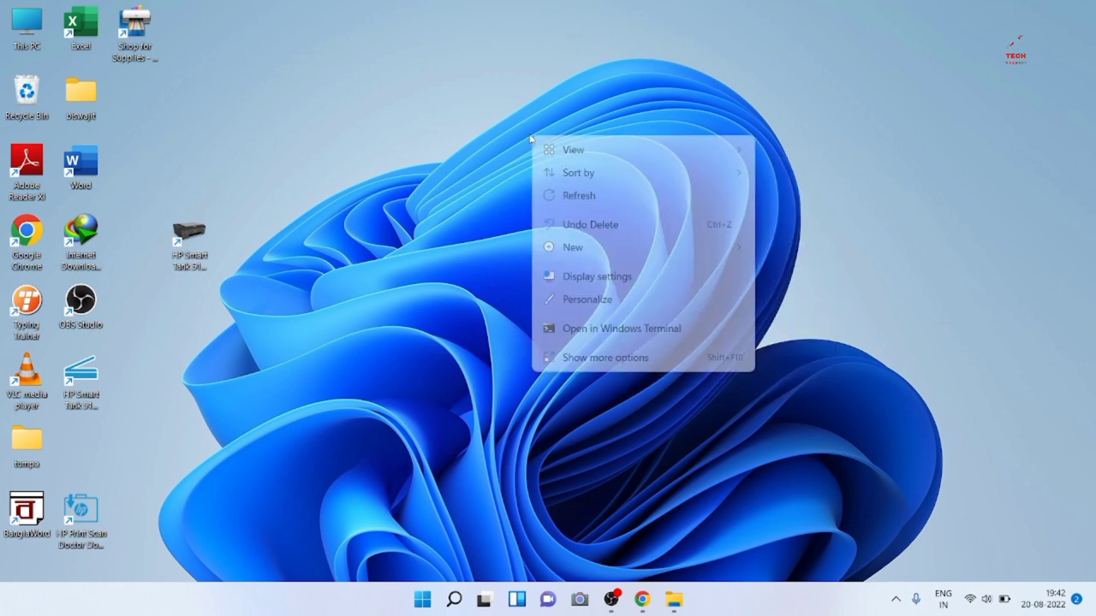
pyautogui.moveTo(579, 248)
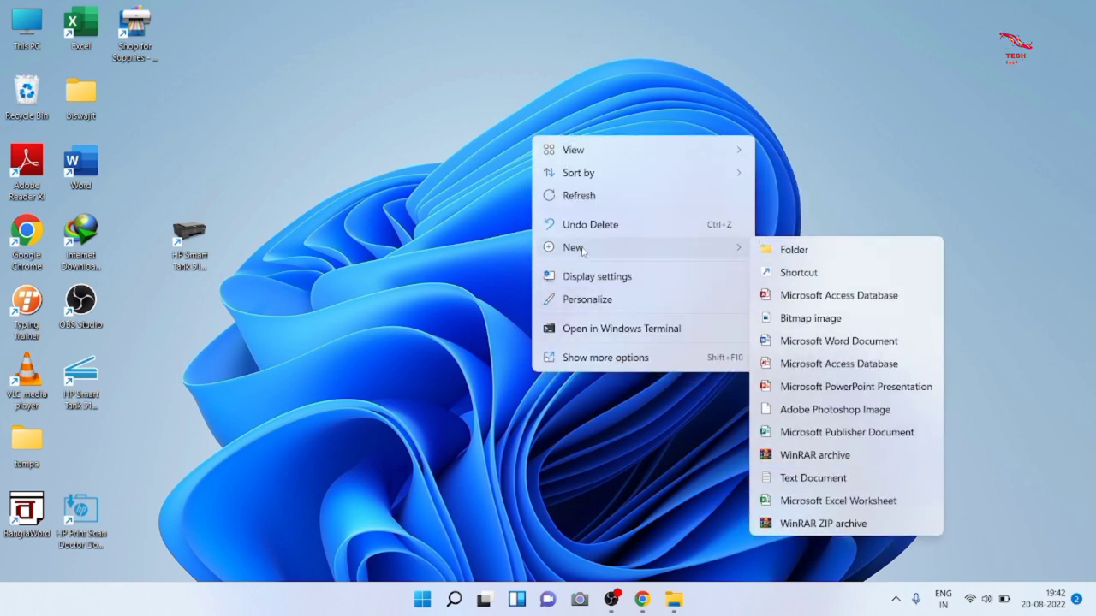
pyautogui.click(798, 478)
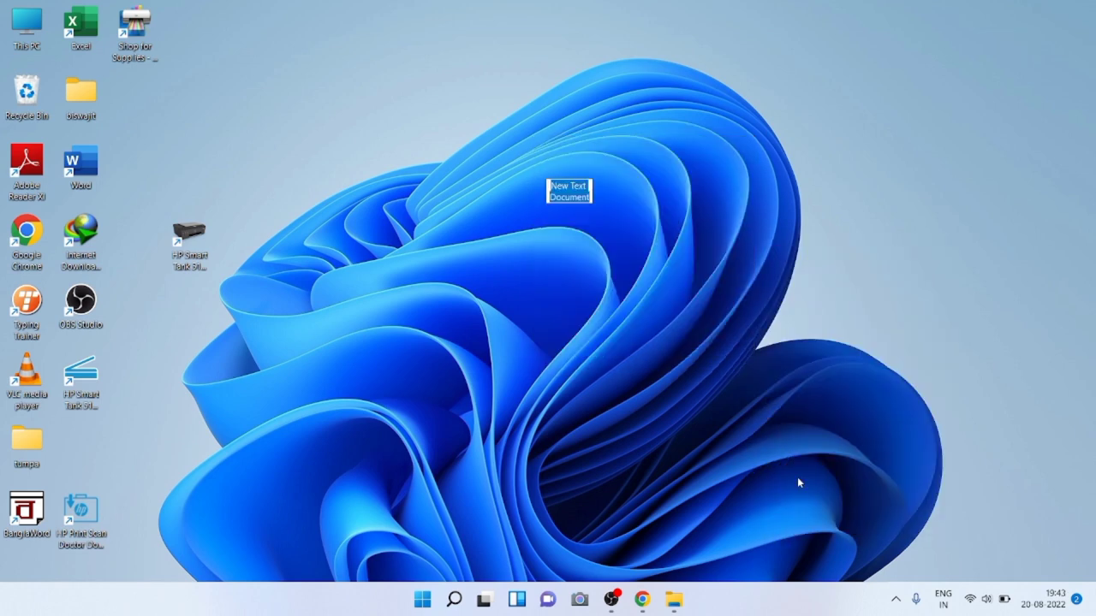
pyautogui.press('Return')
pyautogui.doubleClick(581, 142)
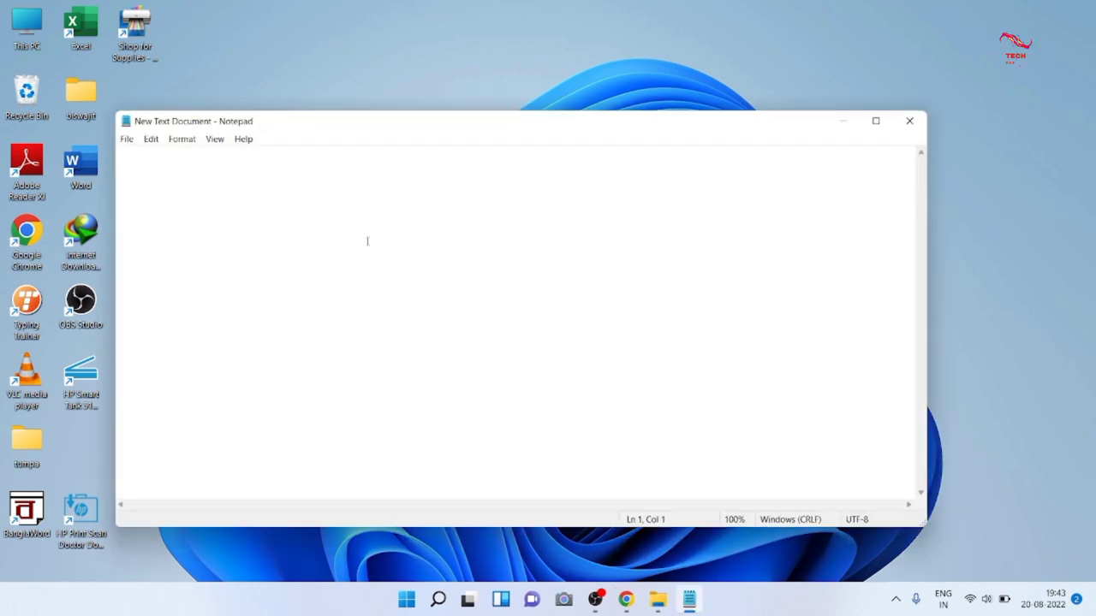
# Step: Enter the text "Tech SD Support" on the first line of the blank text document
pyautogui.write('I')
pyautogui.write('ec')
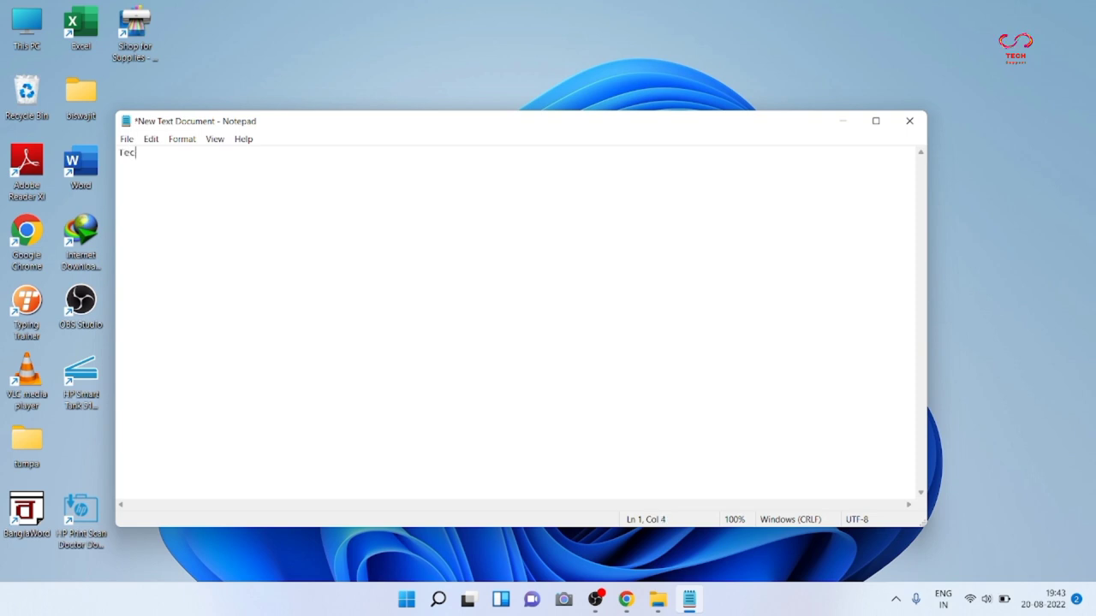
pyautogui.write('h SD Support')
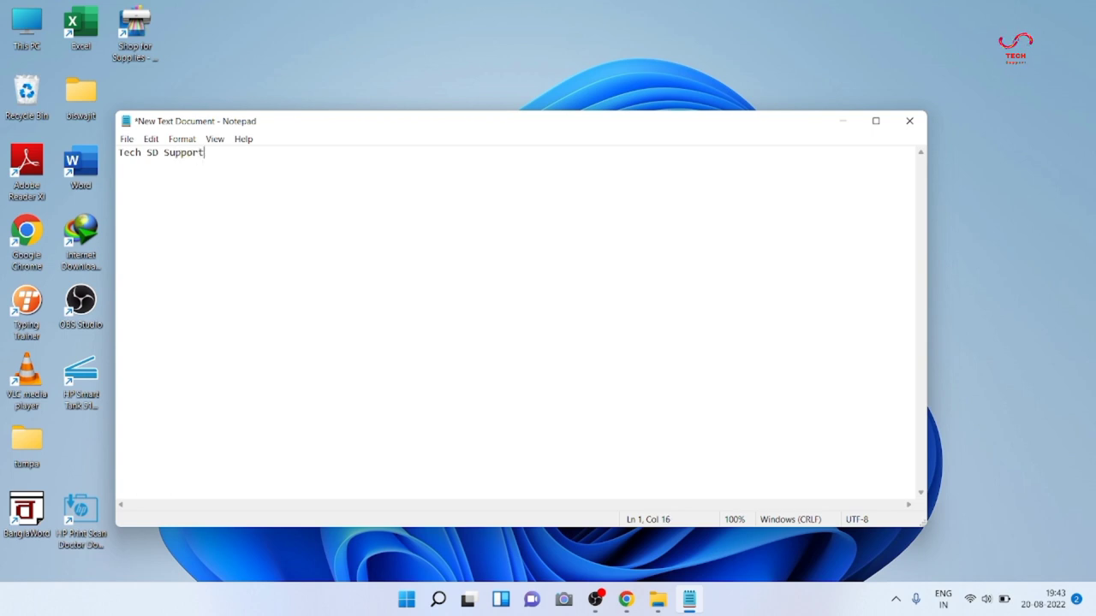
# Step: Set the document's font size to 36, keeping the Consolas Regular font
pyautogui.click(129, 140)
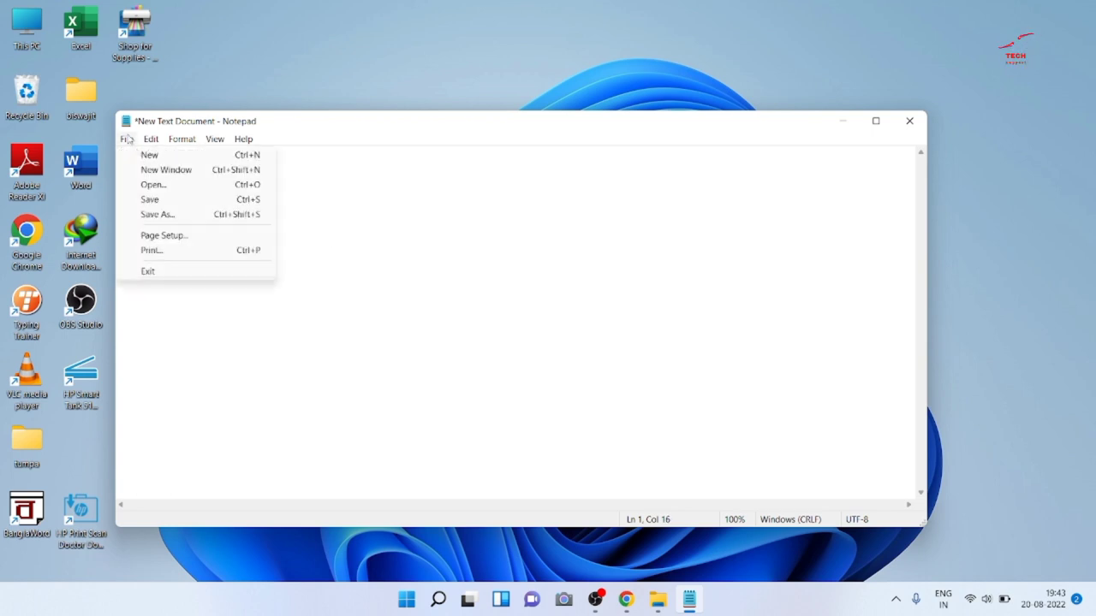
pyautogui.moveTo(183, 136)
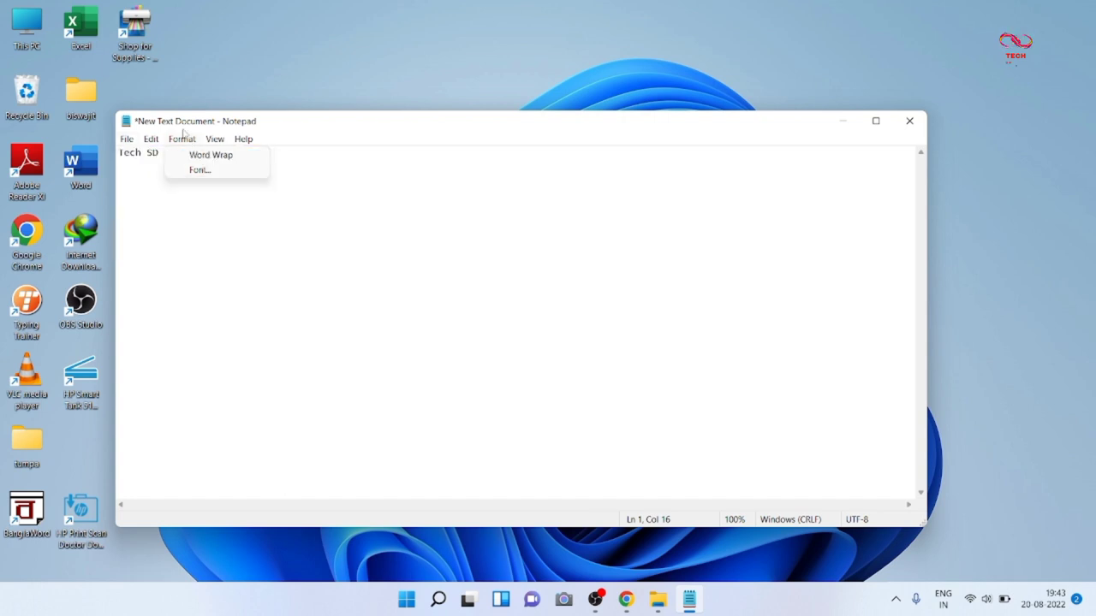
pyautogui.click(202, 169)
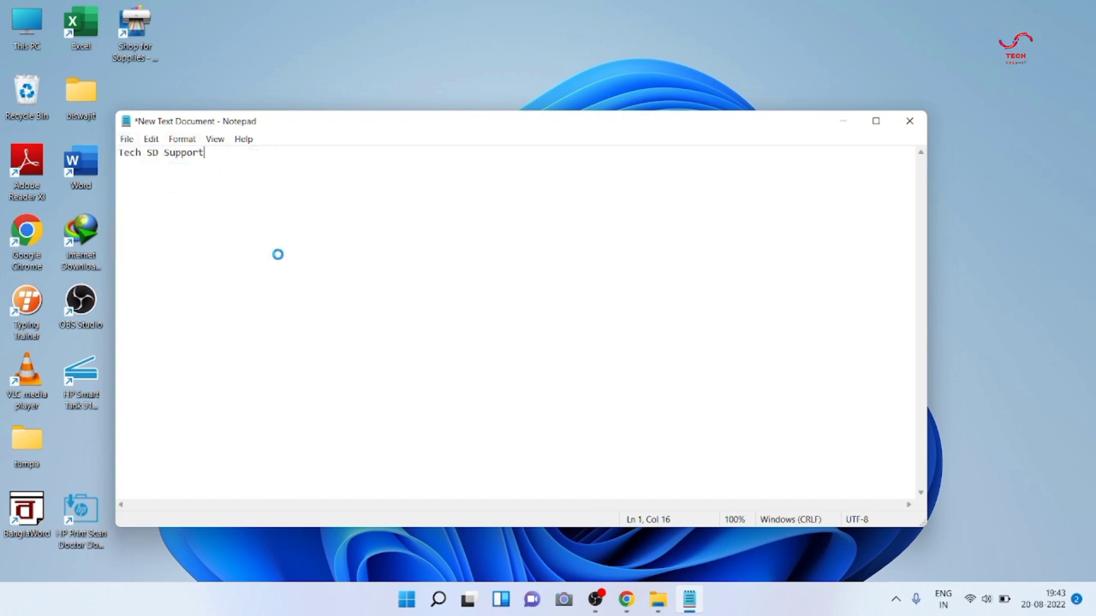
pyautogui.click(370, 354)
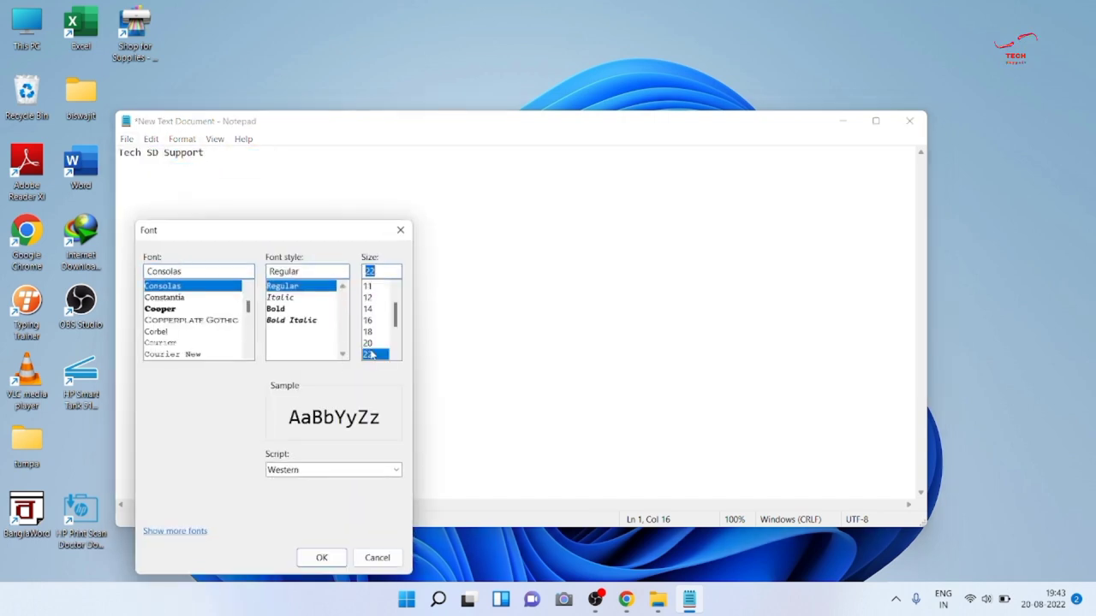
pyautogui.scroll(-6, 384, 331)
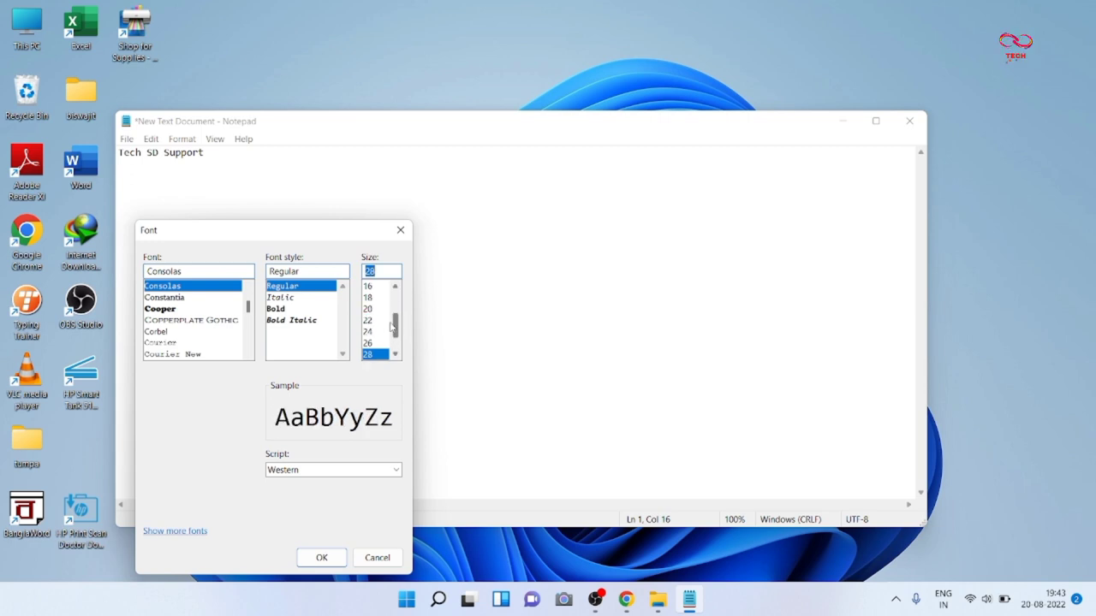
pyautogui.click(383, 331)
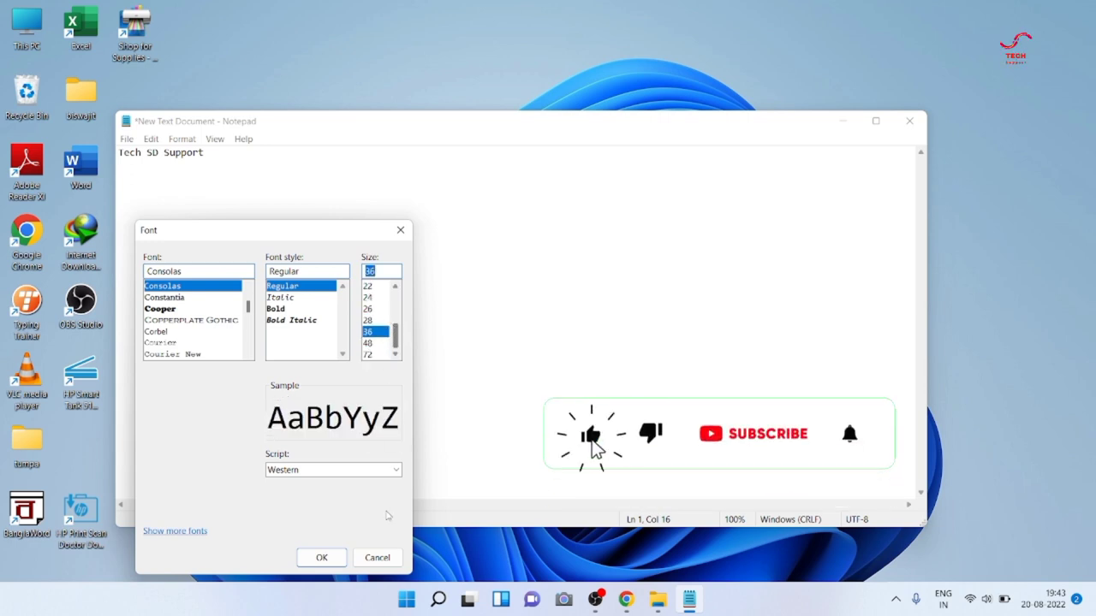
pyautogui.click(322, 558)
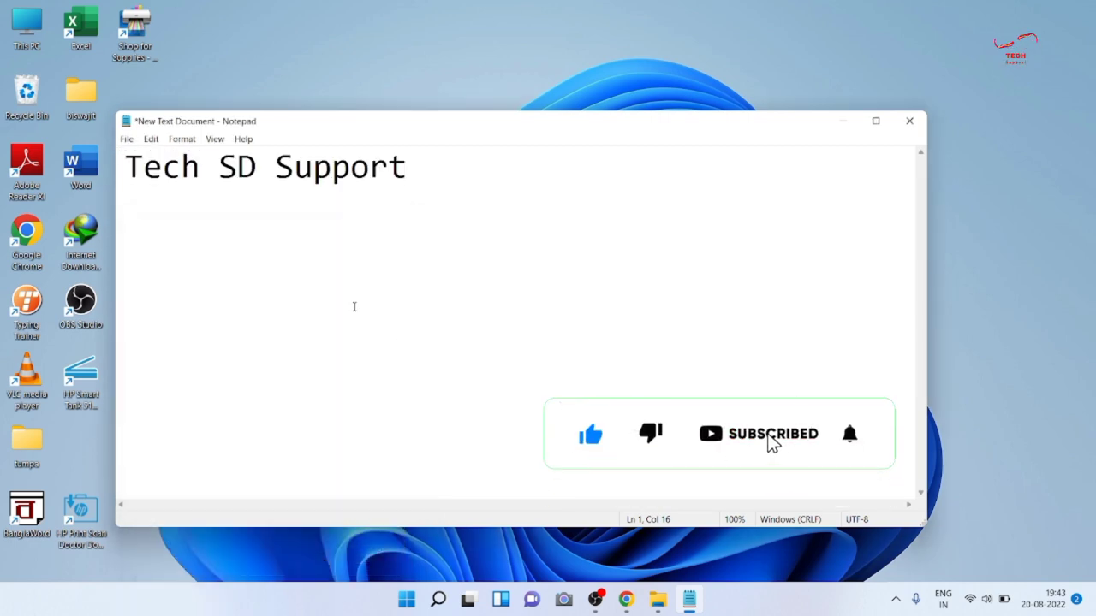
# Step: Move the Notepad window slightly up and to the right, refresh the desktop and return to the document
pyautogui.moveTo(461, 129); pyautogui.dragTo(527, 99)
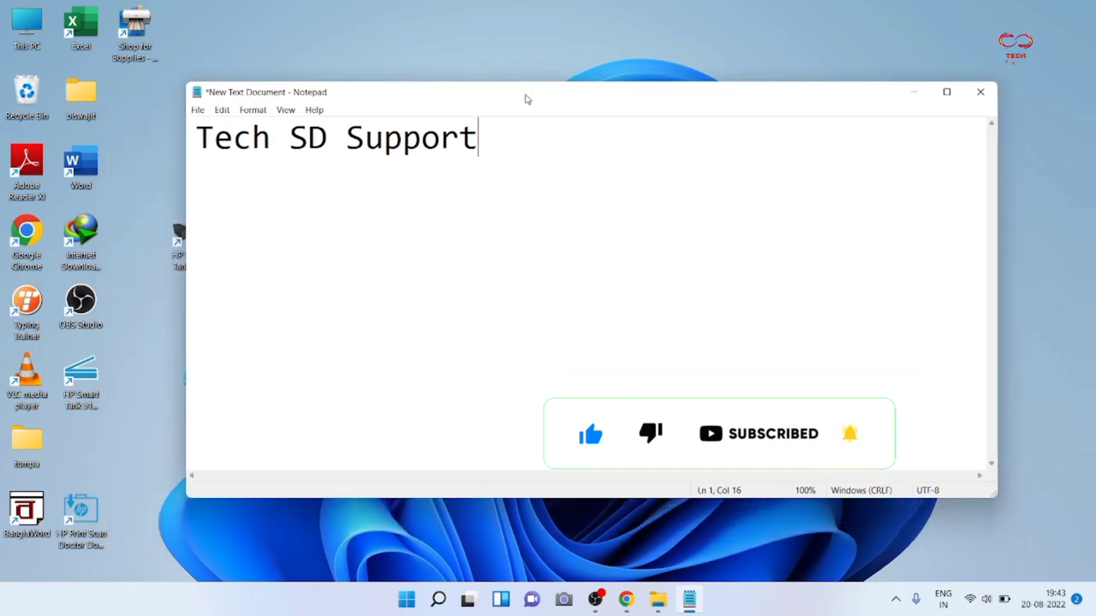
pyautogui.rightClick(499, 31)
pyautogui.click(540, 89)
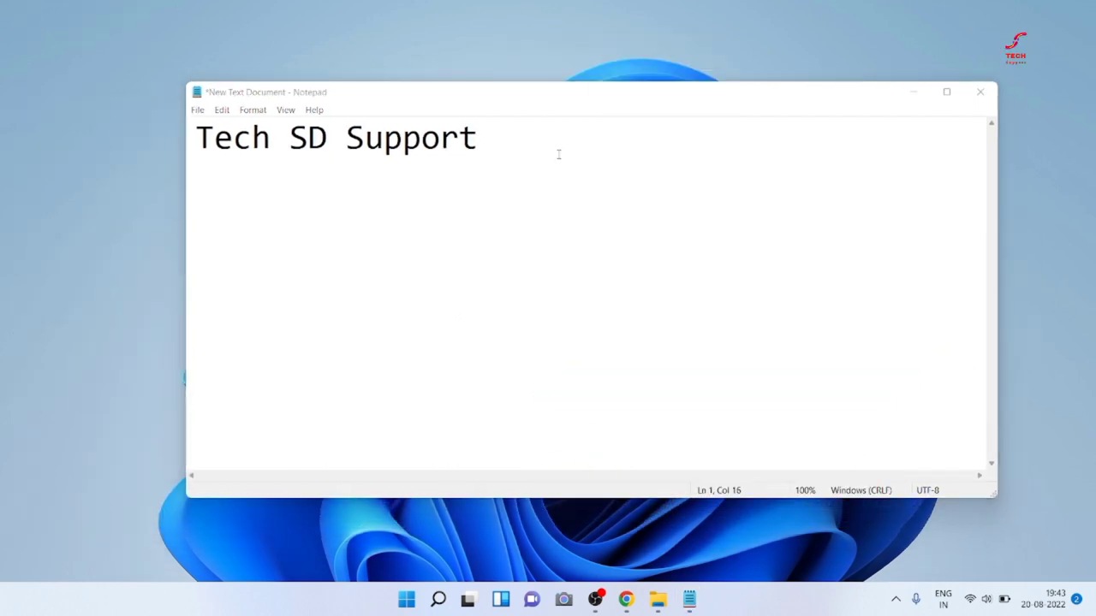
pyautogui.click(560, 154)
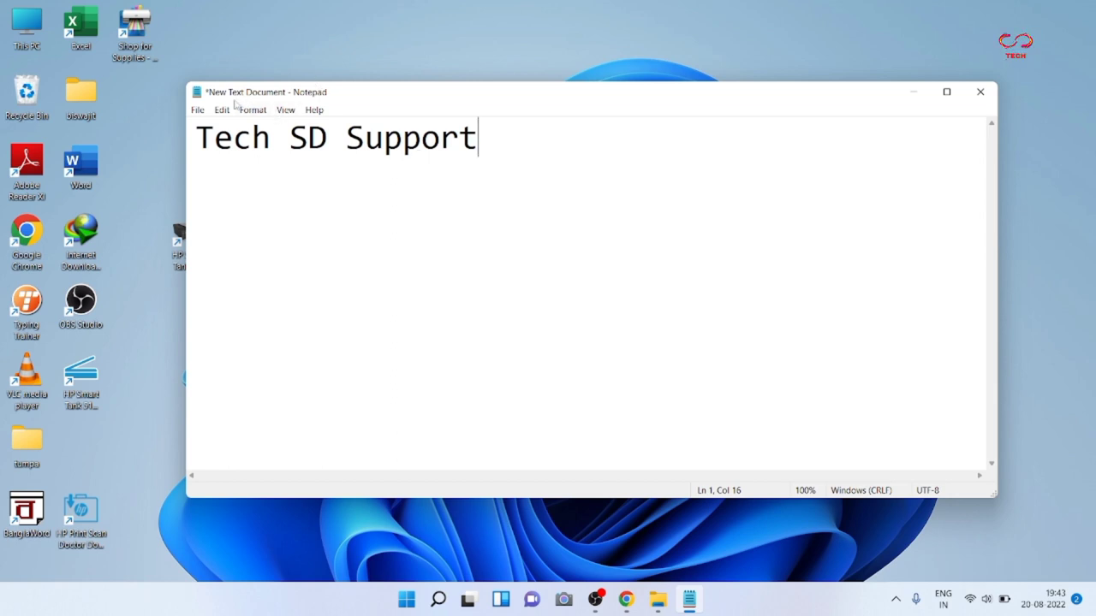
# Step: View the document's page setup options for paper, orientation and margins, and close them without changes
pyautogui.click(198, 111)
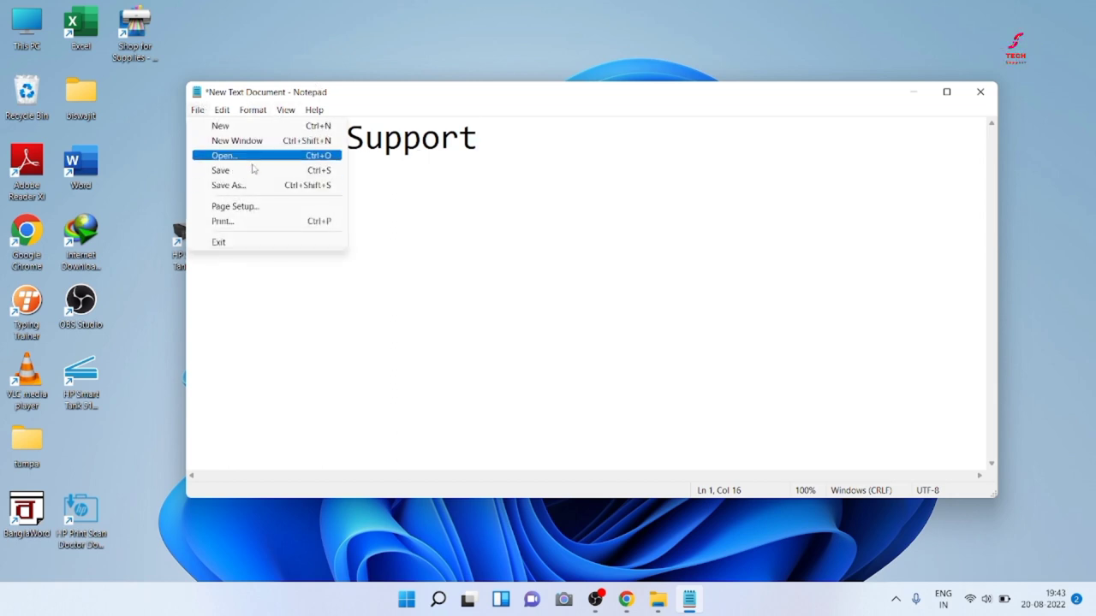
pyautogui.click(262, 211)
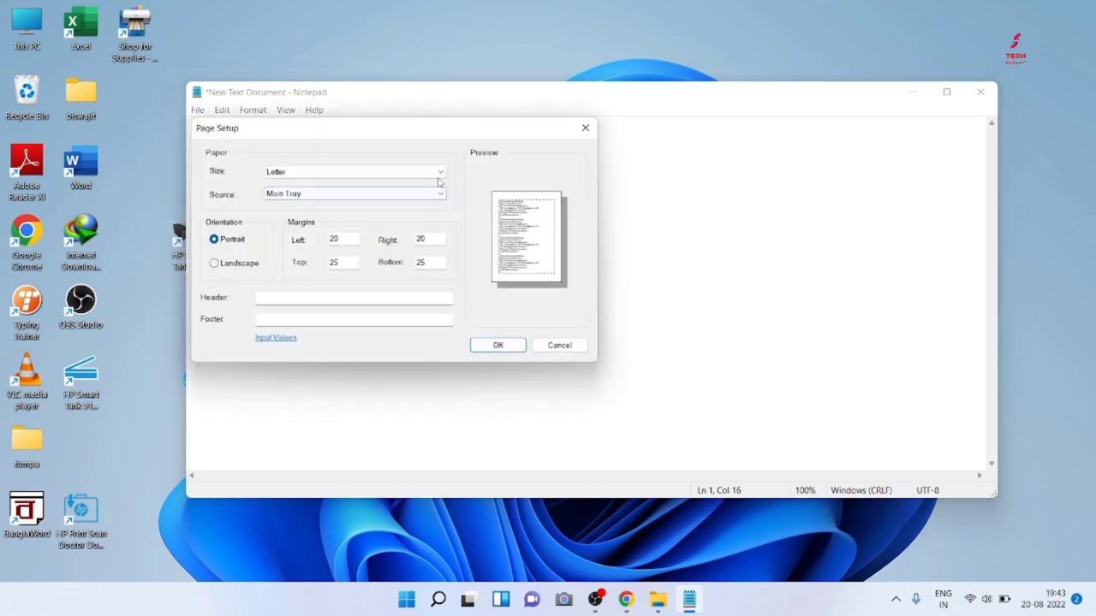
pyautogui.click(586, 128)
# Step: Print one copy of the whole document on the HP Smart Tank 510 series printer
pyautogui.click(197, 111)
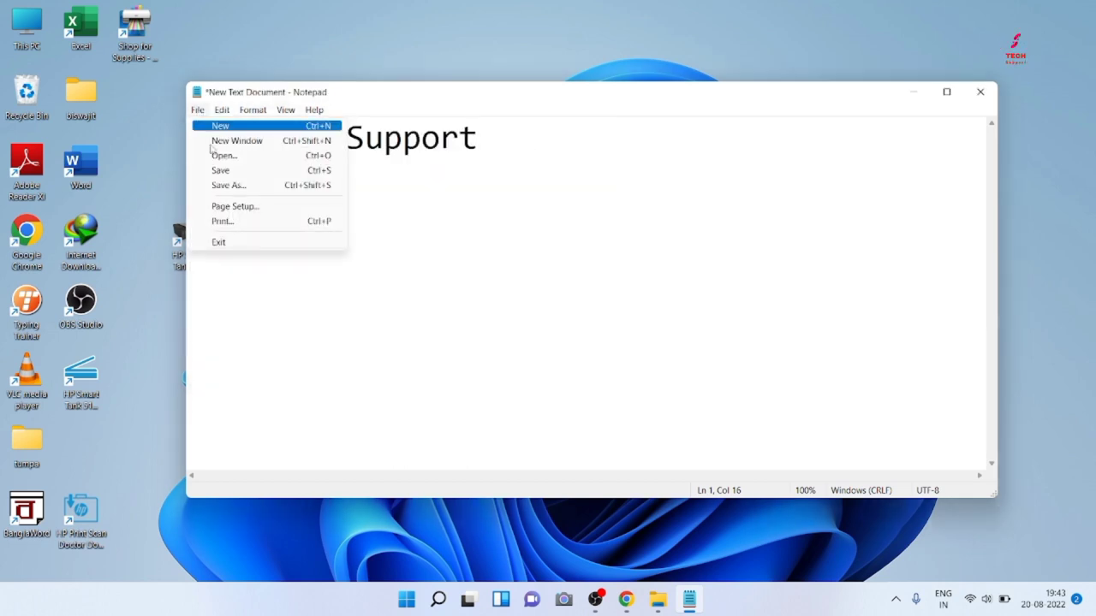
pyautogui.click(247, 223)
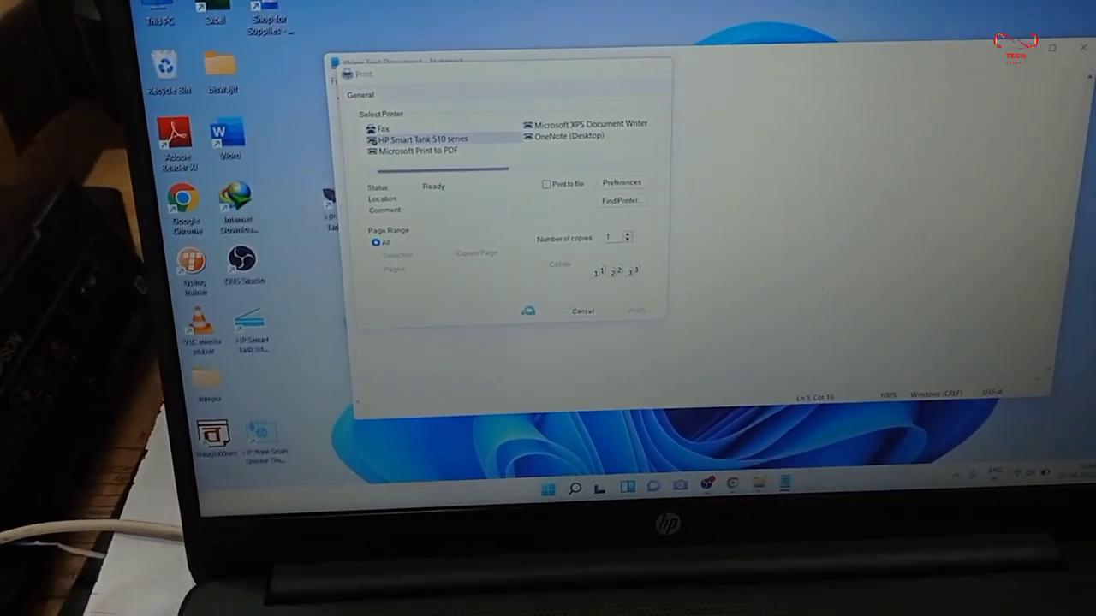
pyautogui.click(532, 319)
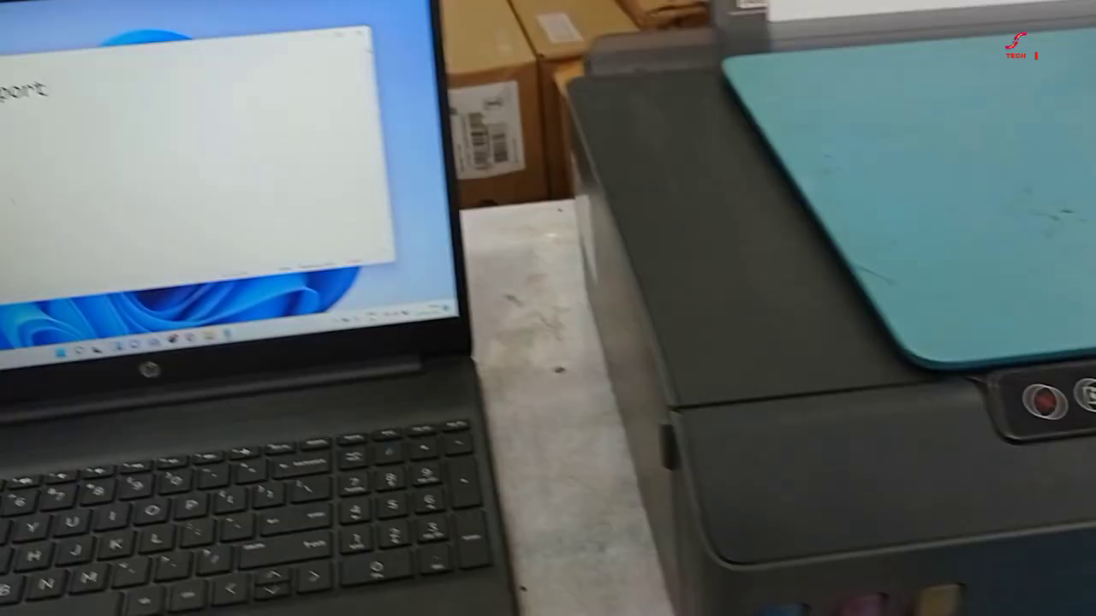